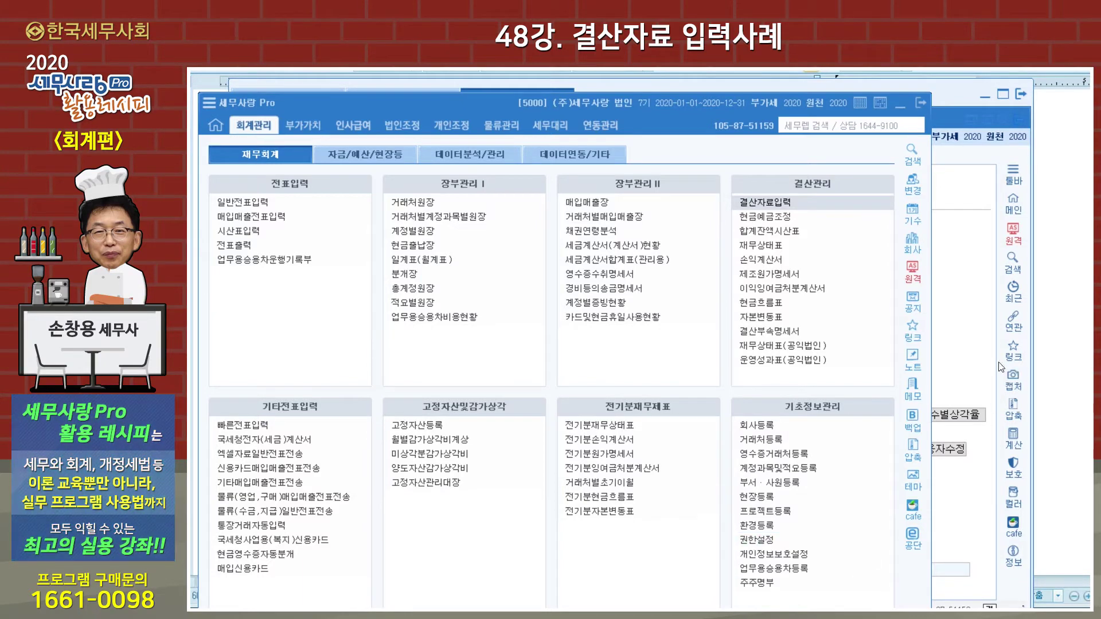
# Step: Switch to the 결산자료입력 lecture notes and review items 10 and 11 on prepaid and accrued income and expenses in the closing table
pyautogui.hotkey('alt', 'Tab')
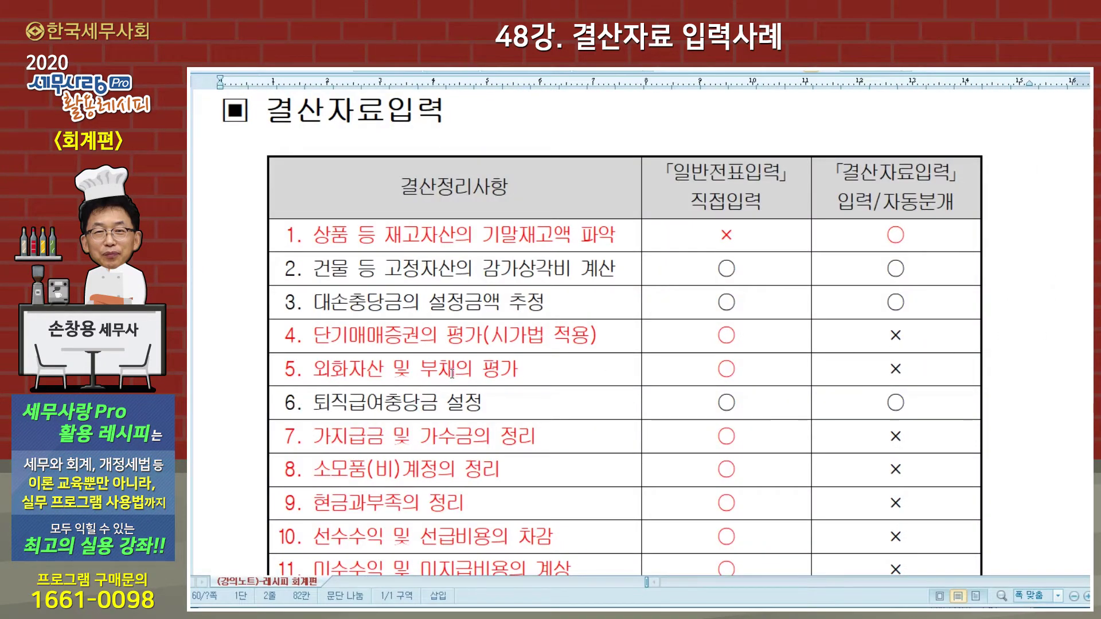
pyautogui.scroll(-2, 452, 374)
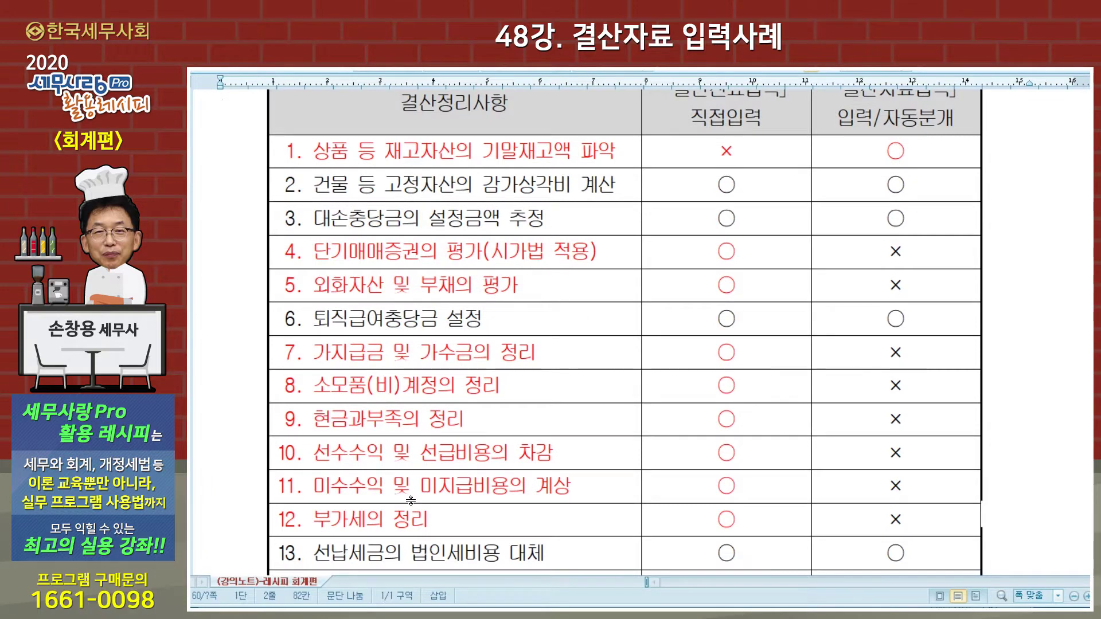
pyautogui.moveTo(330, 486); pyautogui.dragTo(573, 487)
pyautogui.moveTo(490, 461); pyautogui.dragTo(853, 453)
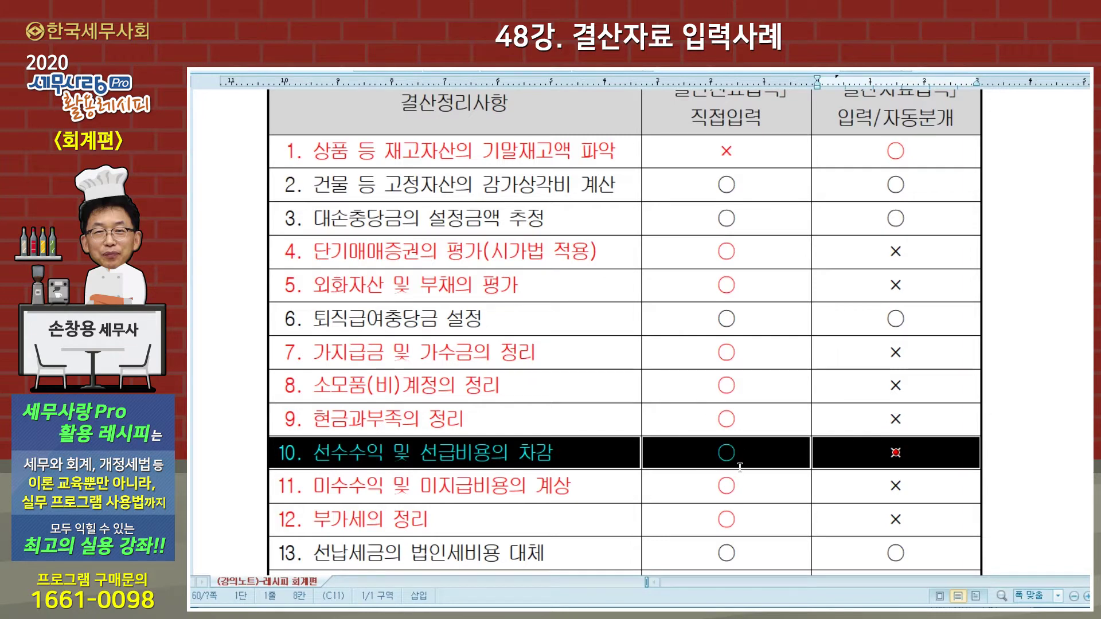
pyautogui.click(984, 390)
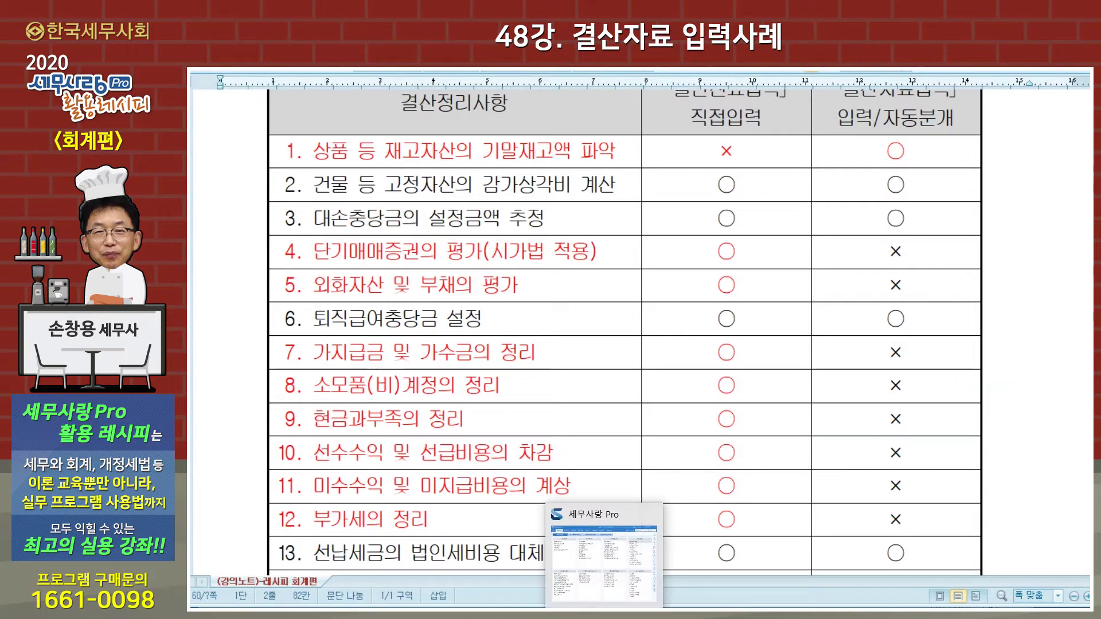
# Step: Switch to 세무사랑 Pro, open the corporate adjustment form 선급비용명세서, and examine the 선급 보험료 row's period, payment and prepaid amounts
pyautogui.click(604, 616)
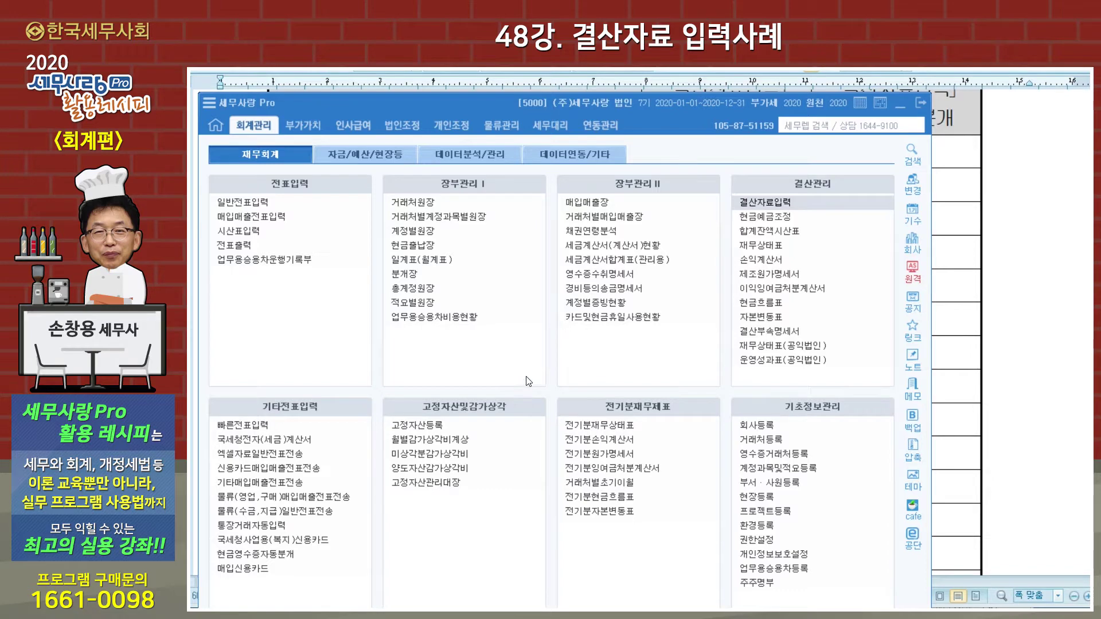
pyautogui.click(408, 129)
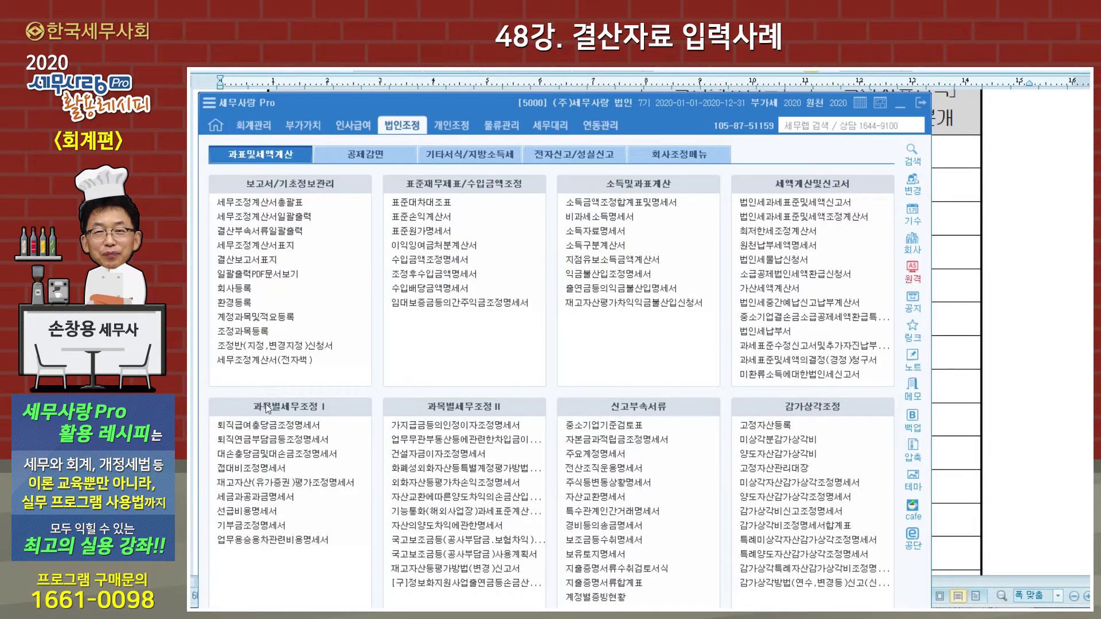
pyautogui.click(271, 511)
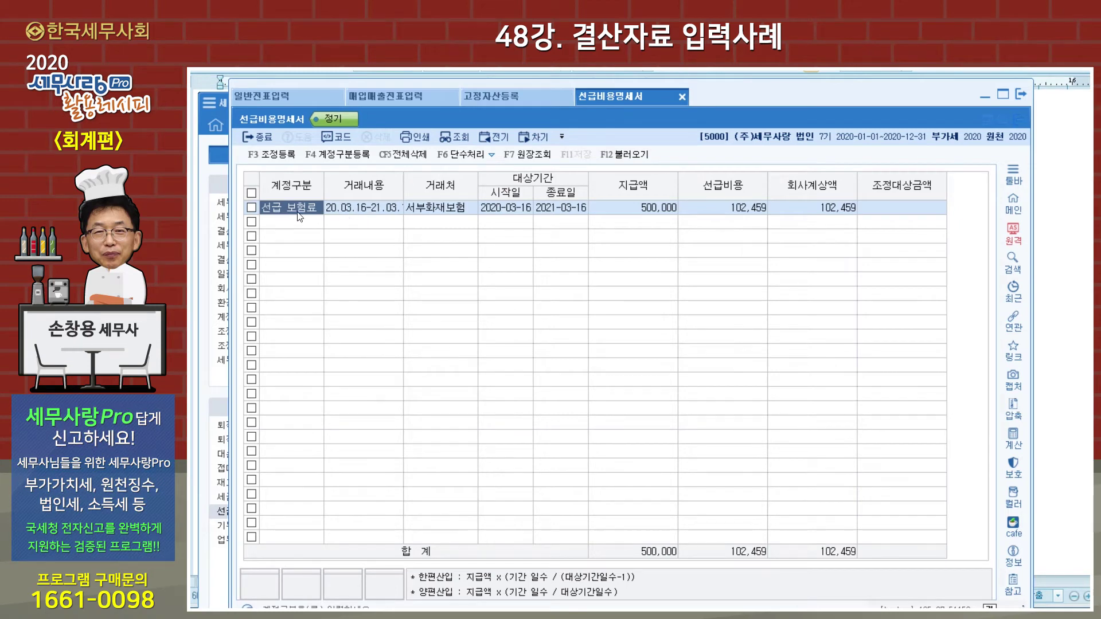
pyautogui.click(303, 212)
pyautogui.click(347, 225)
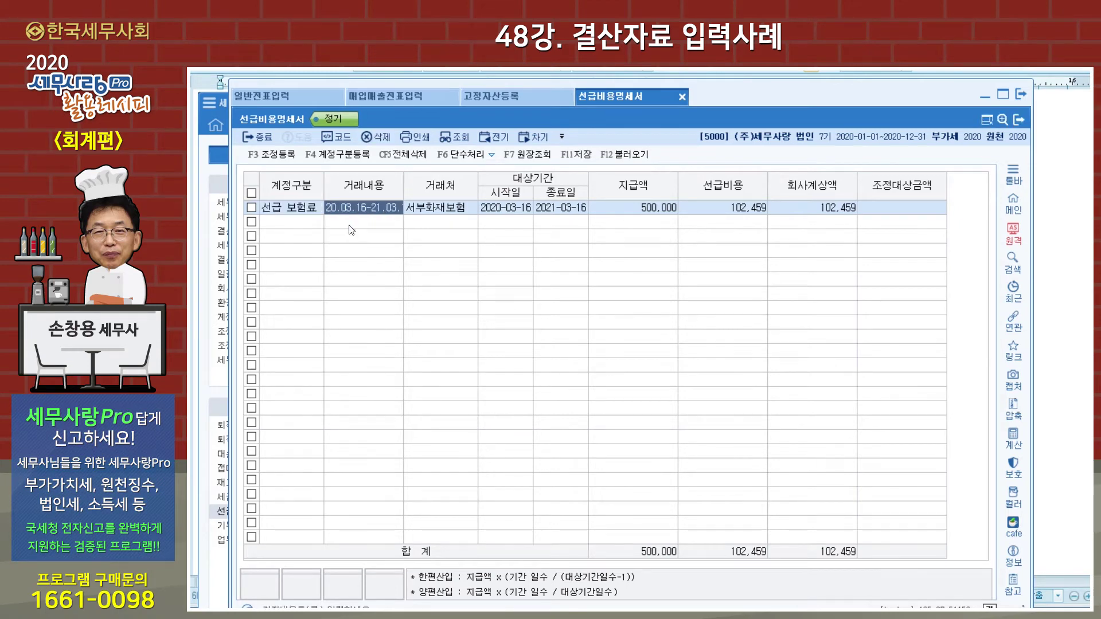
pyautogui.click(444, 216)
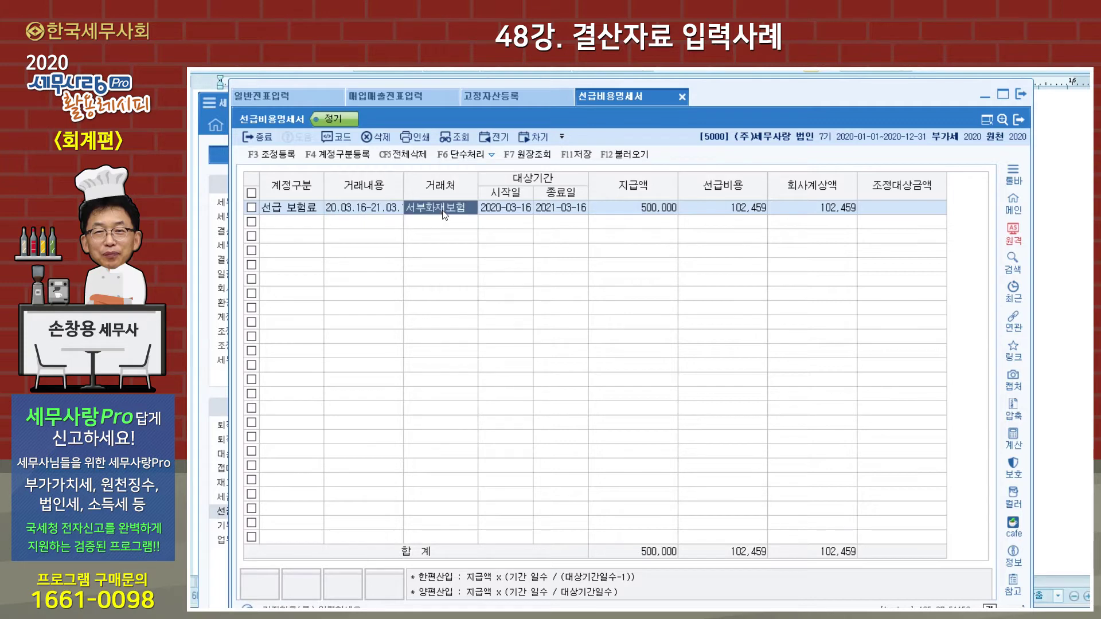
pyautogui.click(504, 213)
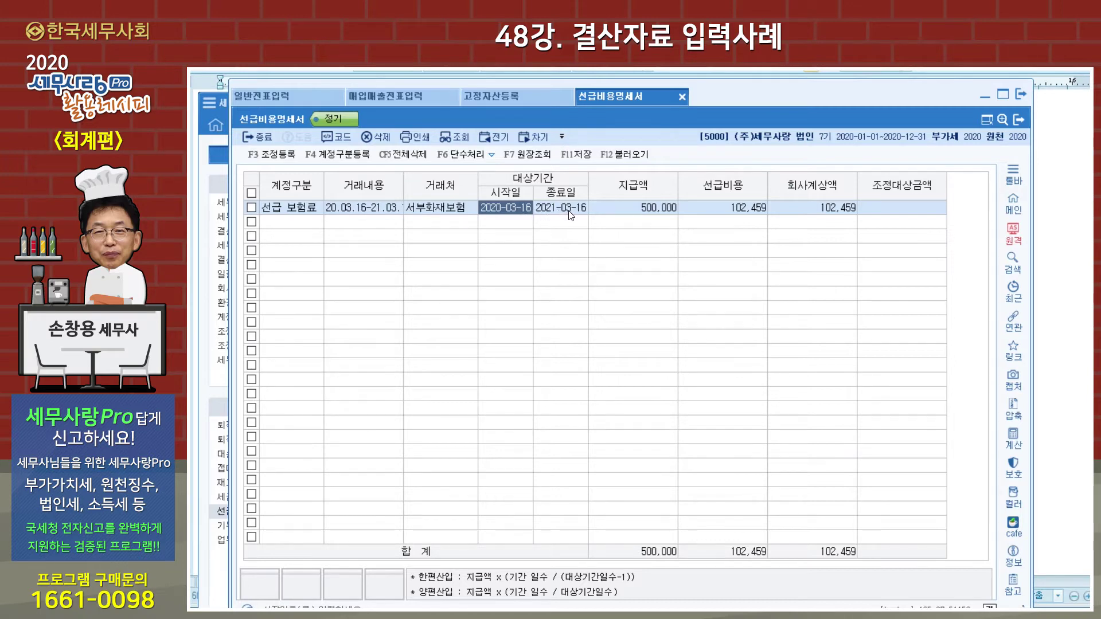
pyautogui.click(640, 213)
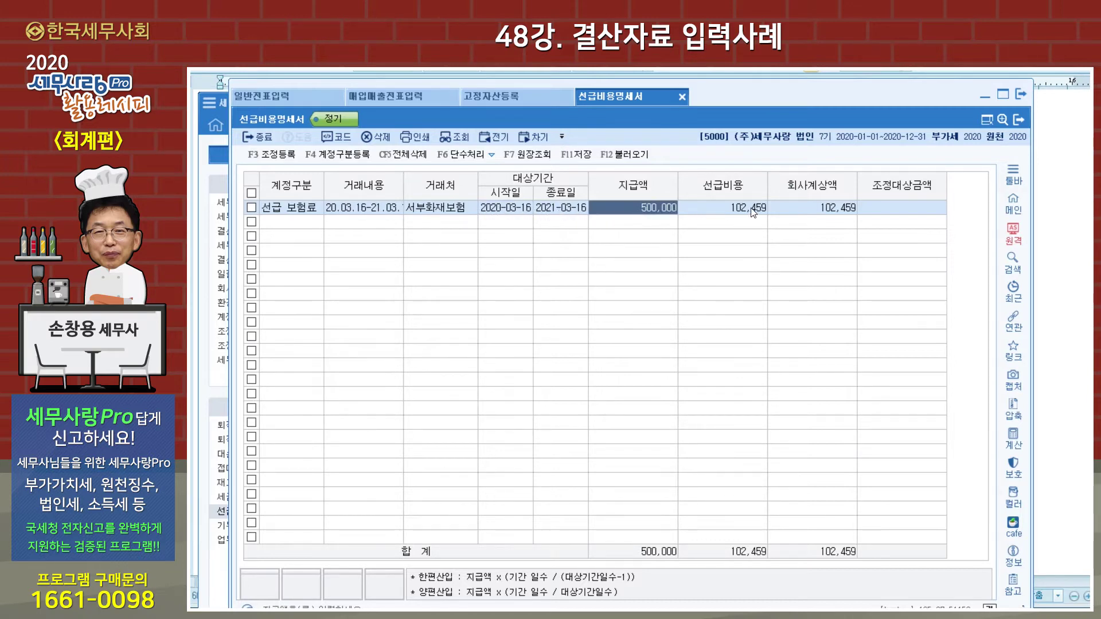
pyautogui.press('Return')
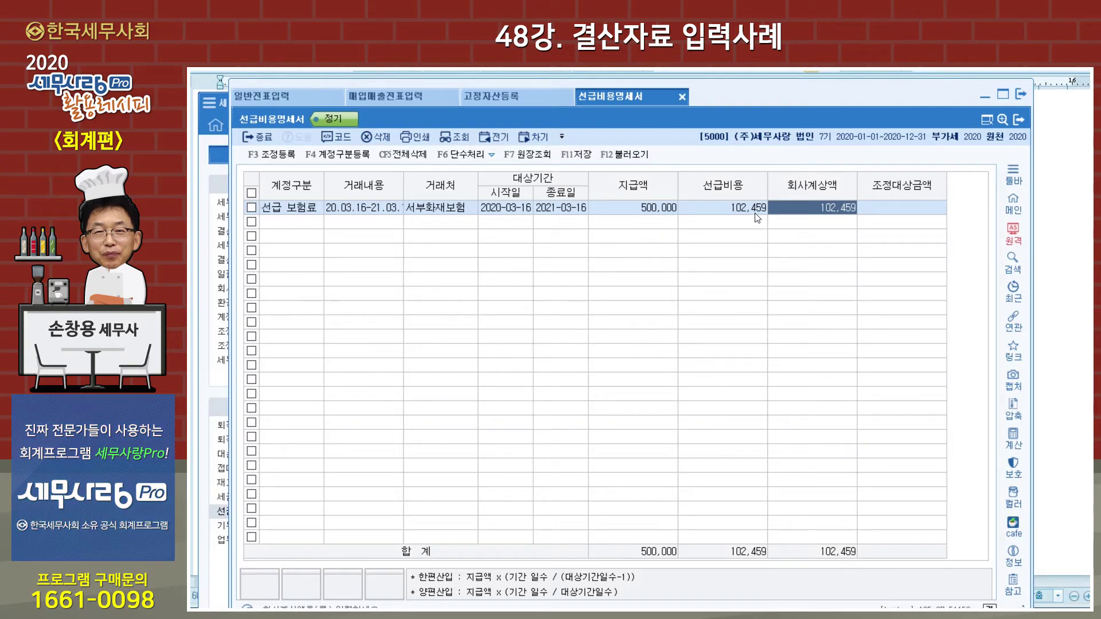
# Step: In 일반전표입력, start a debit line dated December 31 with account 0133 선급비용
pyautogui.click(298, 101)
pyautogui.write('31')
pyautogui.press('Return')
pyautogui.write('3')
pyautogui.press('Return')
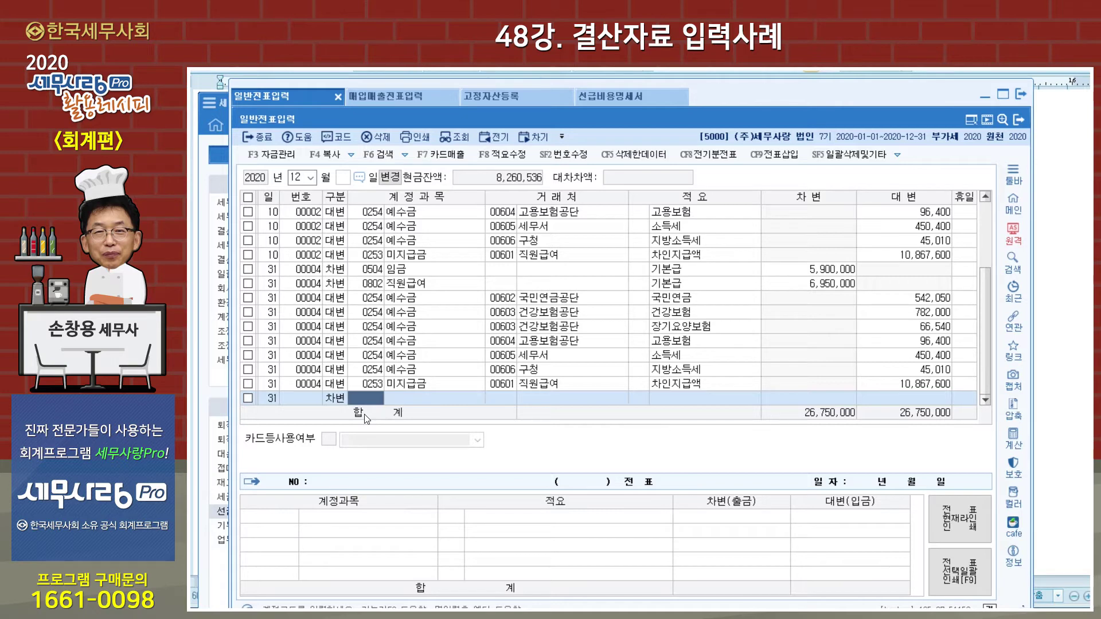
pyautogui.write('133')
pyautogui.press('Return')
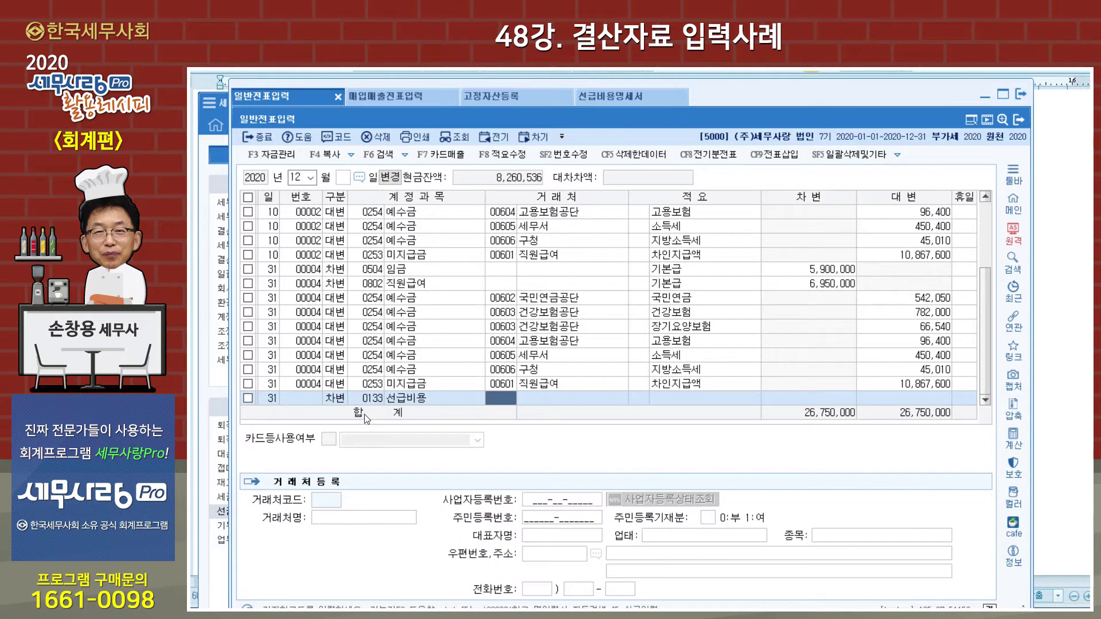
# Step: Assign 서부화재보험 as the line's business partner and choose description 1, 보험료 선급비용 계상
pyautogui.doubleClick(500, 402)
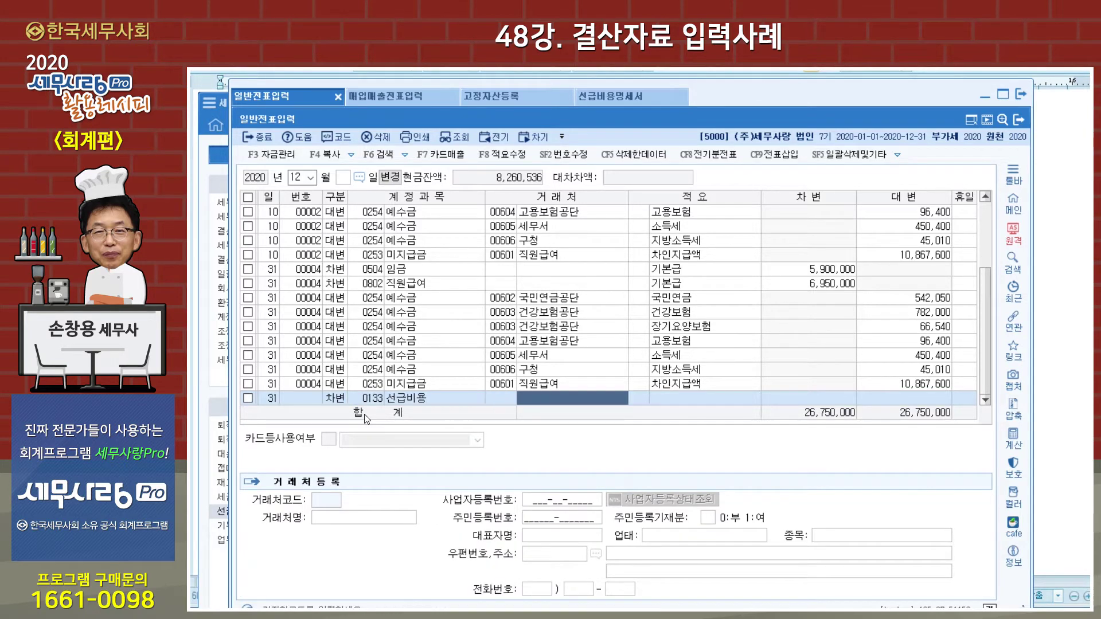
pyautogui.press('Return')
pyautogui.press('Return')
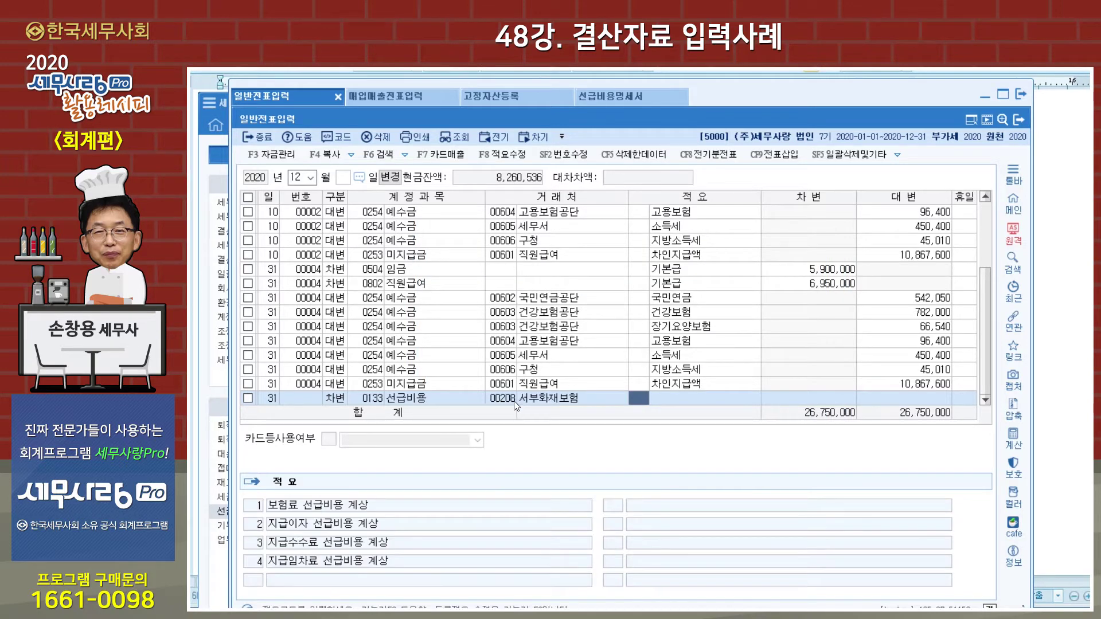
pyautogui.write('1')
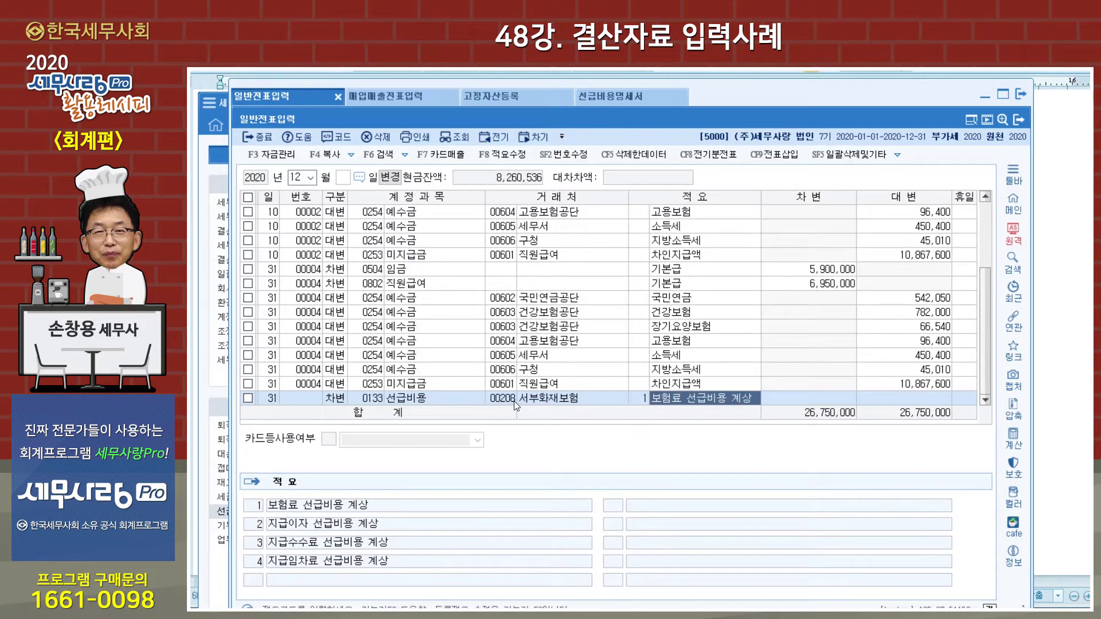
pyautogui.press('Return')
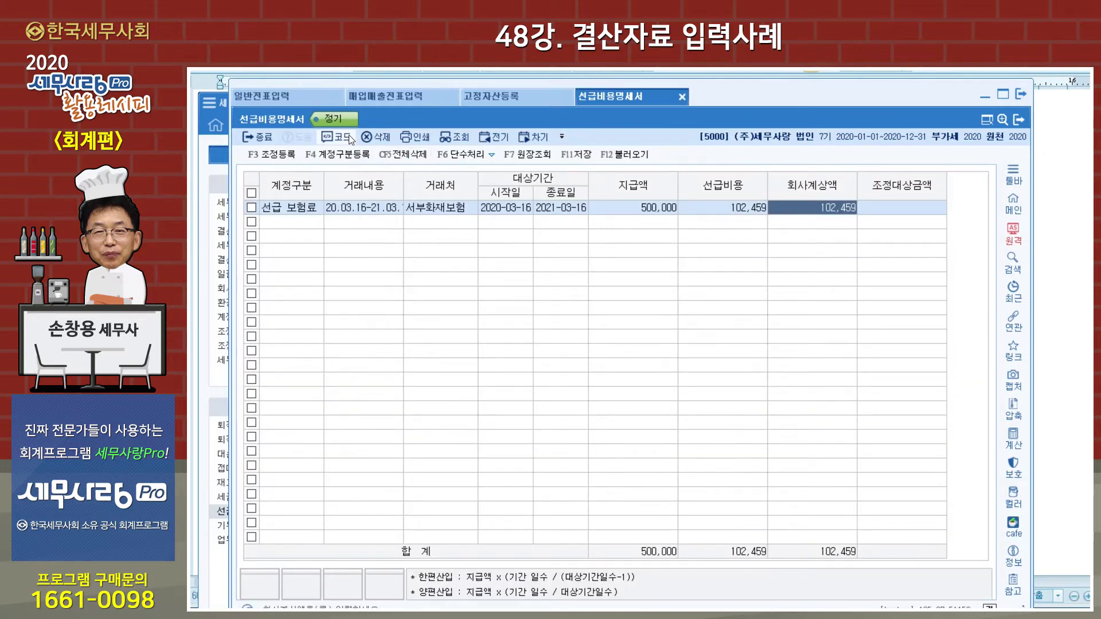
# Step: Set the debit amount of the 선급비용 line to 102,459
pyautogui.click(302, 97)
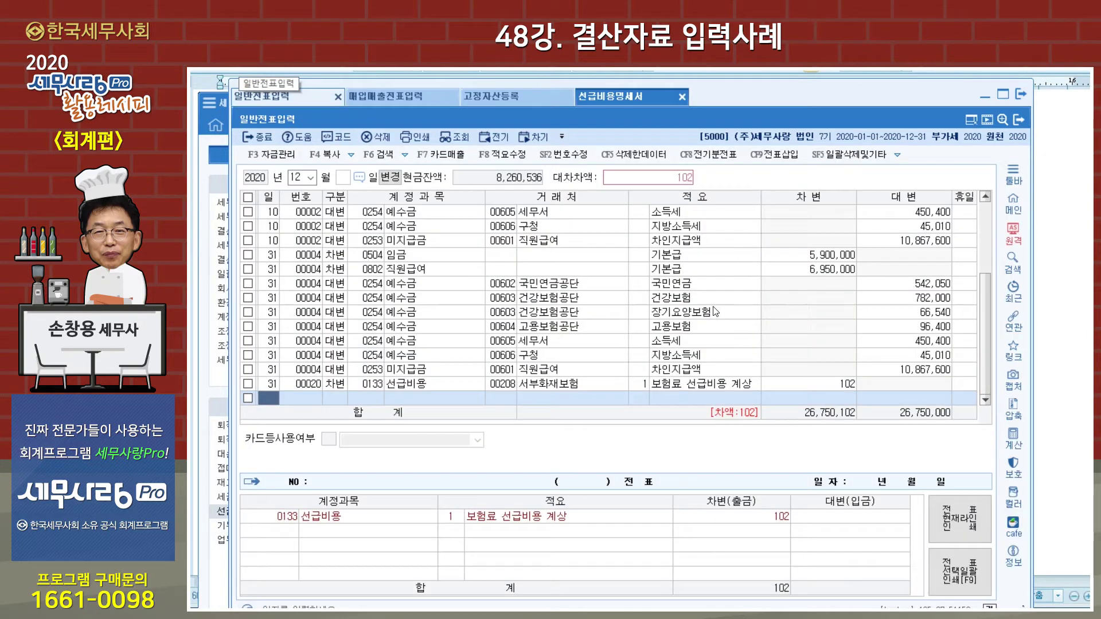
pyautogui.click(831, 386)
pyautogui.write('459')
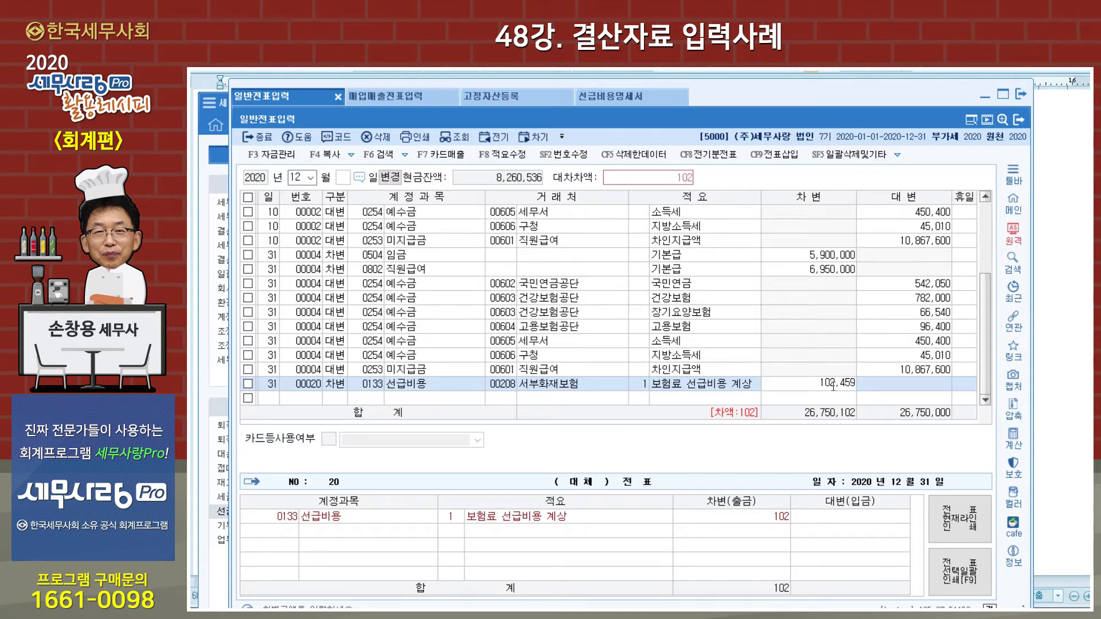
pyautogui.press('Return')
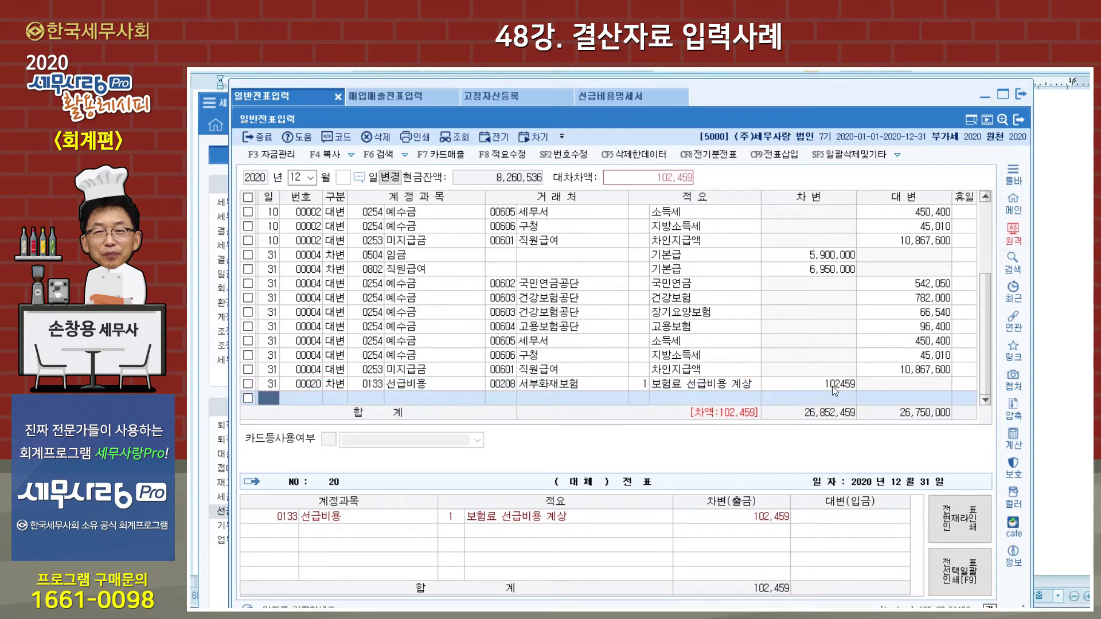
# Step: Add a balancing credit line dated the 31st to account 0521 보험료 for 102,459, keeping the same partner and description
pyautogui.write('31')
pyautogui.press('Return')
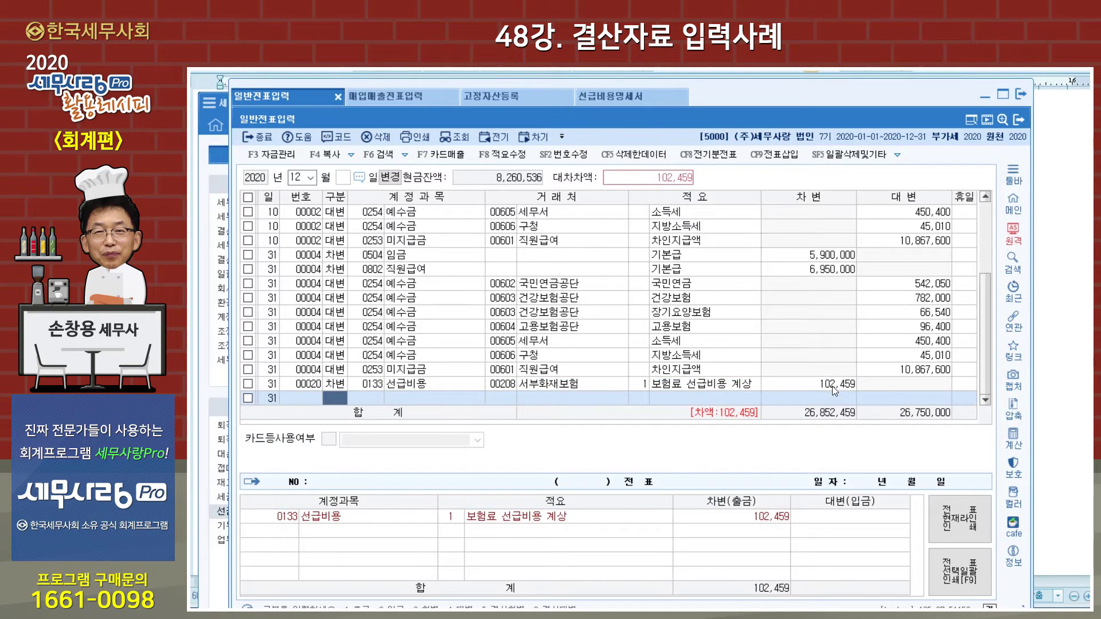
pyautogui.write('4')
pyautogui.press('Return')
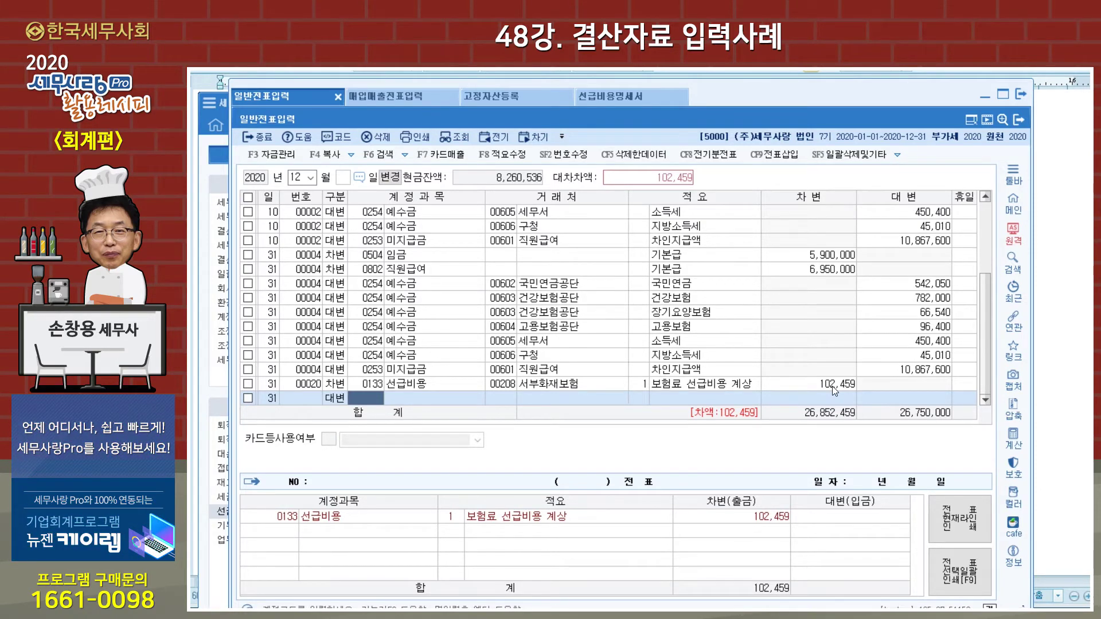
pyautogui.write('521')
pyautogui.press('Return')
pyautogui.press('Return')
pyautogui.press('Return')
pyautogui.press('Return')
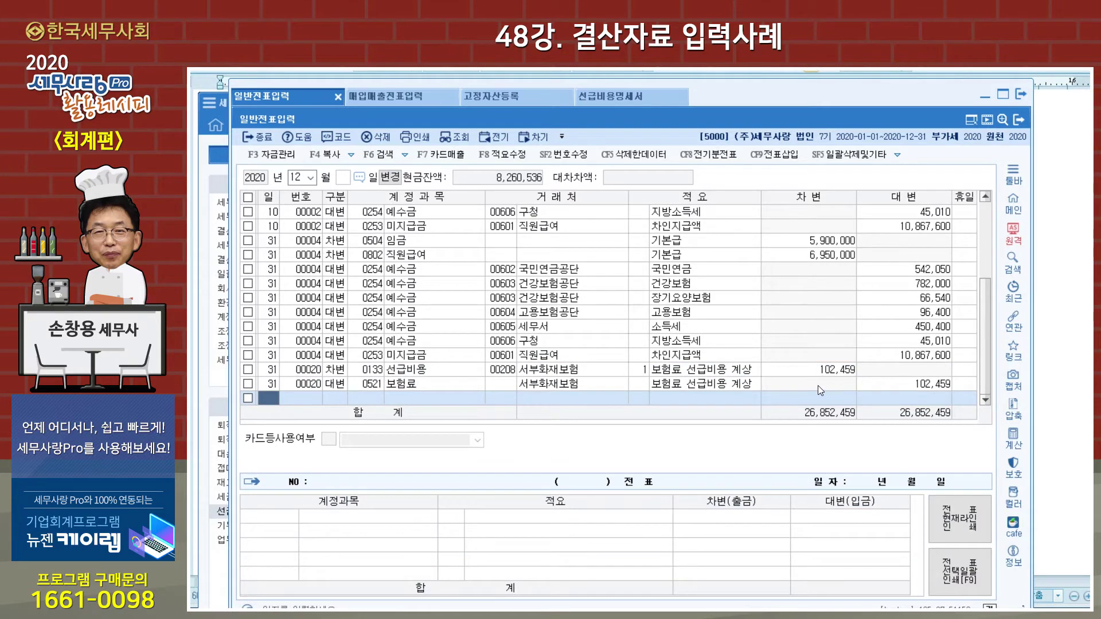
# Step: Change the 0521 보험료 line from credit to debit with an amount of -102,459, skipping the business vehicle information
pyautogui.click(370, 387)
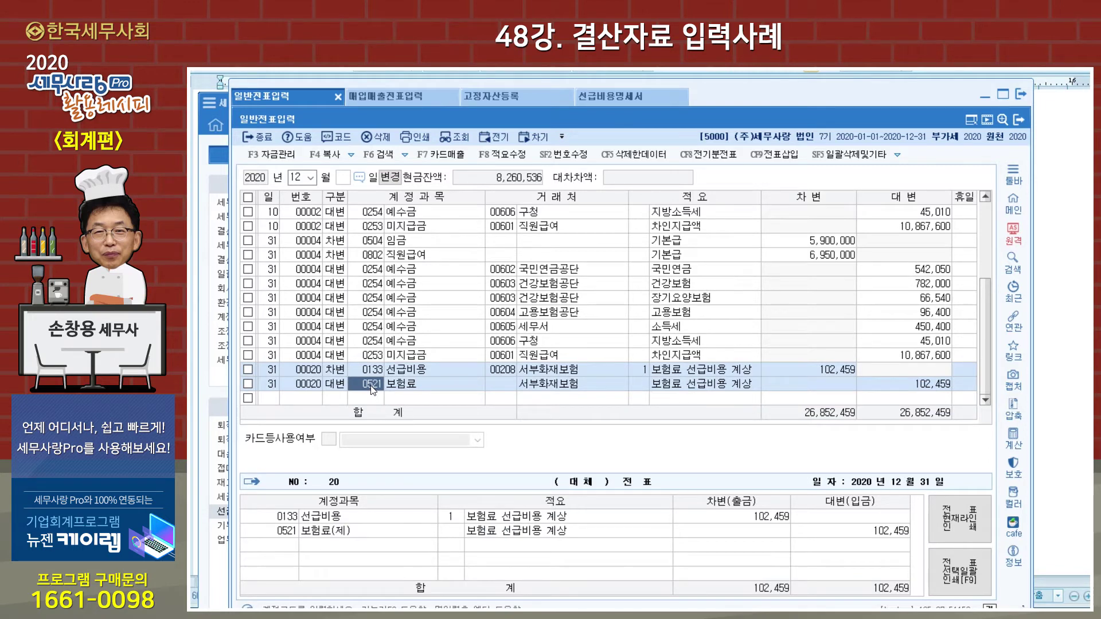
pyautogui.click(340, 388)
pyautogui.press('3')
pyautogui.press('Return')
pyautogui.press('Return')
pyautogui.press('Return')
pyautogui.write('-102459')
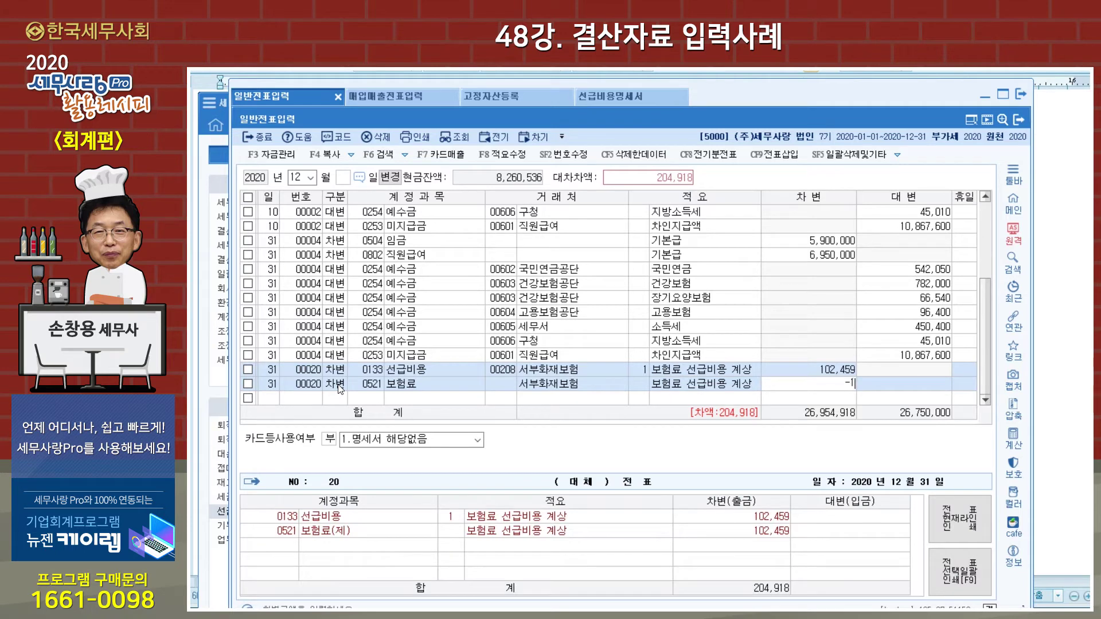
pyautogui.press('Return')
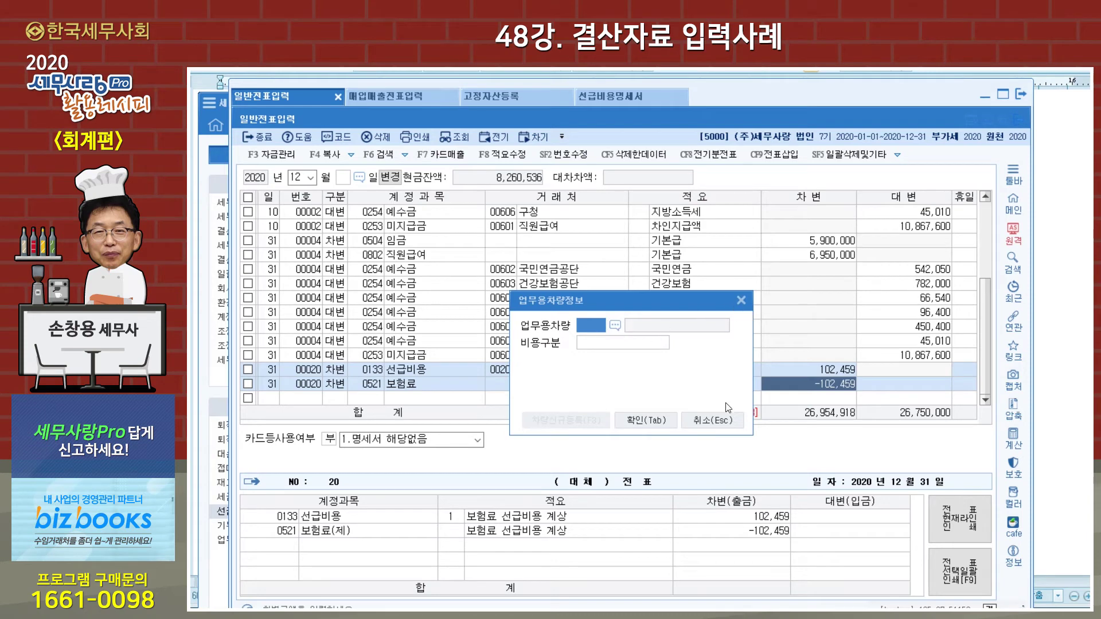
pyautogui.click(723, 431)
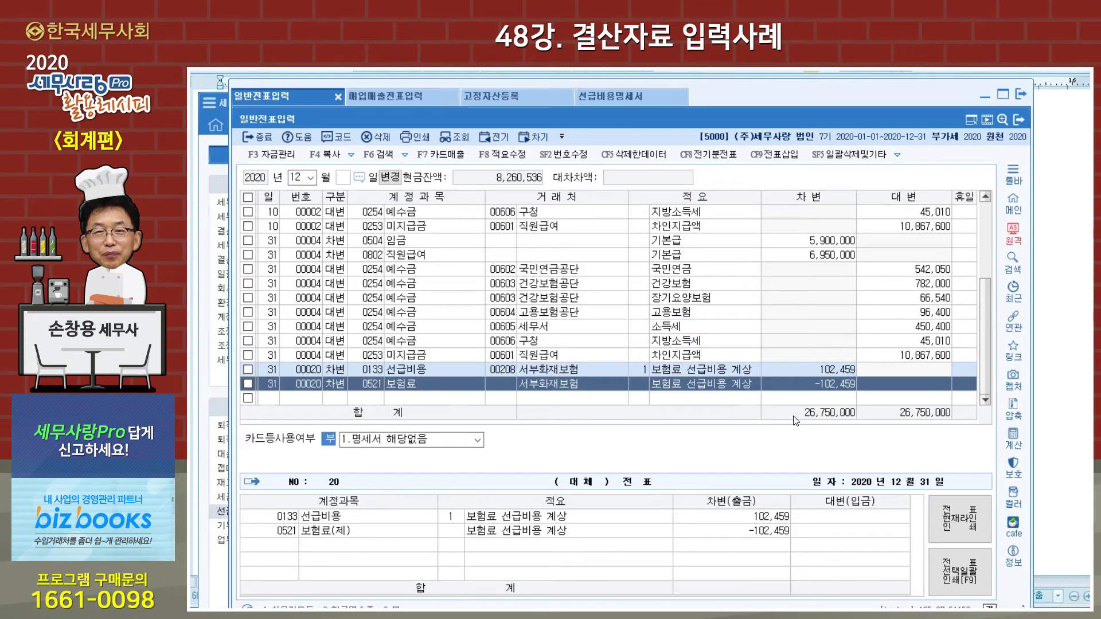
pyautogui.press('Return')
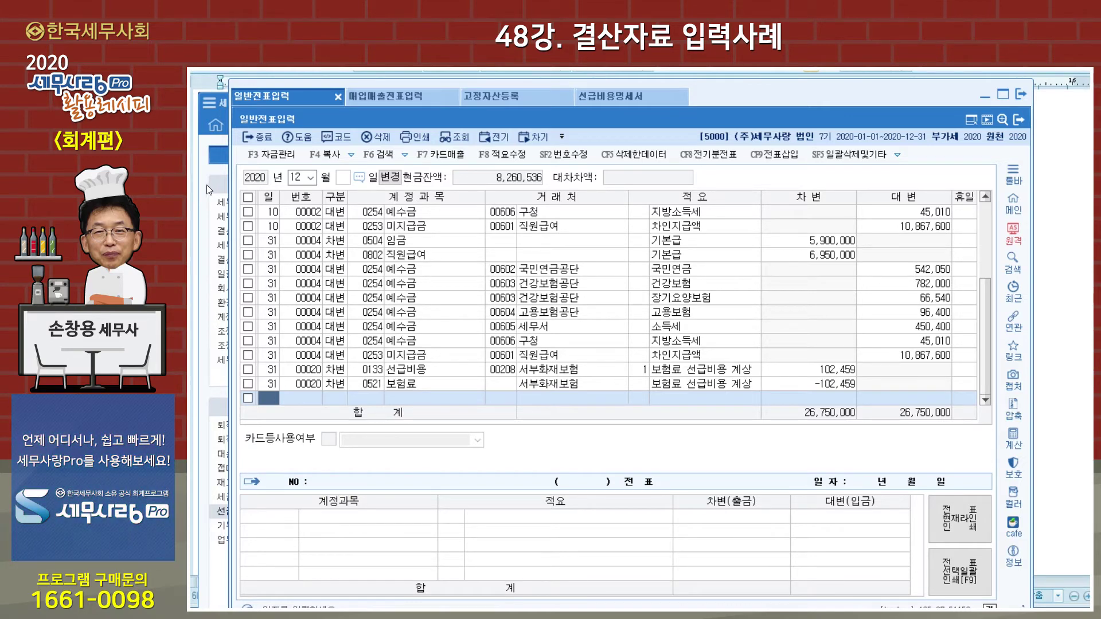
# Step: Start a new debit line dated the 31st with account 0116 미수수익
pyautogui.write('31')
pyautogui.press('Return')
pyautogui.write('31')
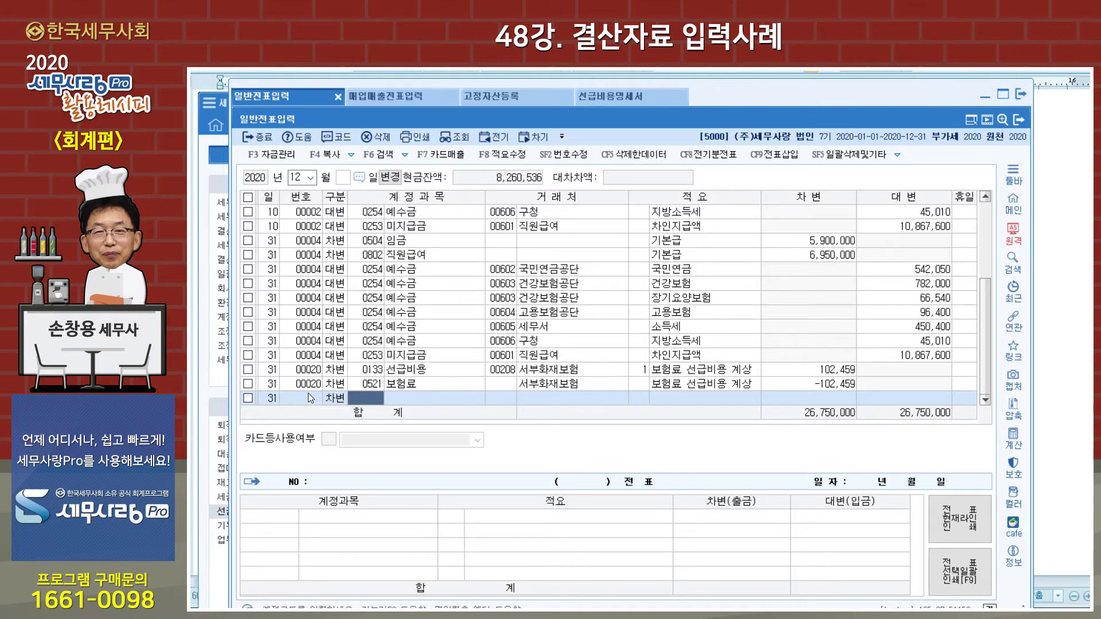
pyautogui.write('16')
pyautogui.press('Return')
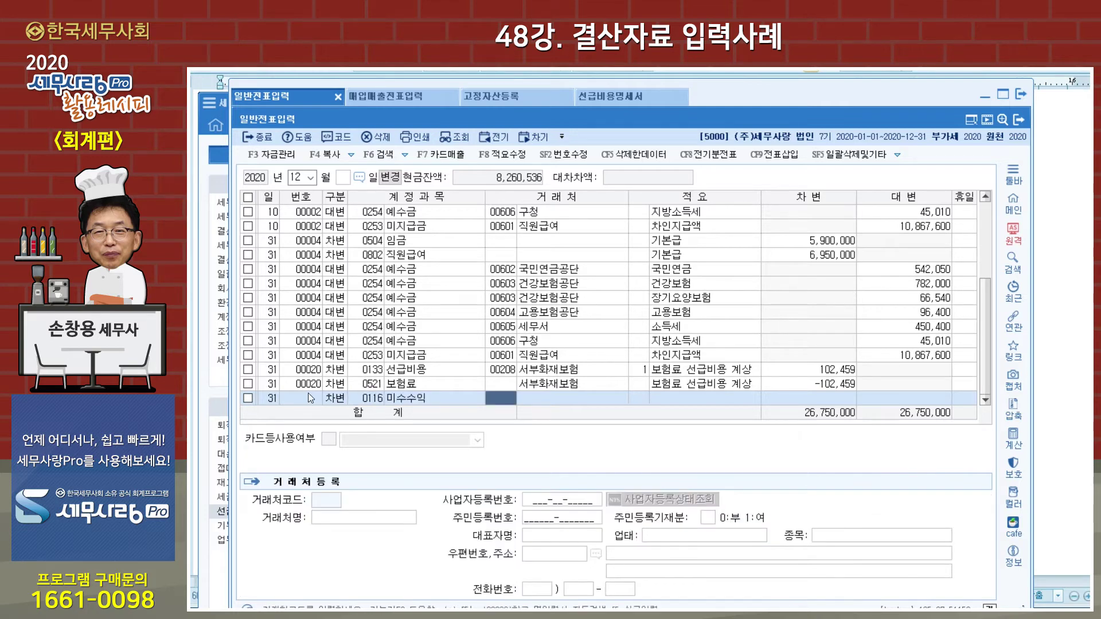
# Step: Register 대주주 as a new trading partner and assign it to the 미수수익 line
pyautogui.press('Return')
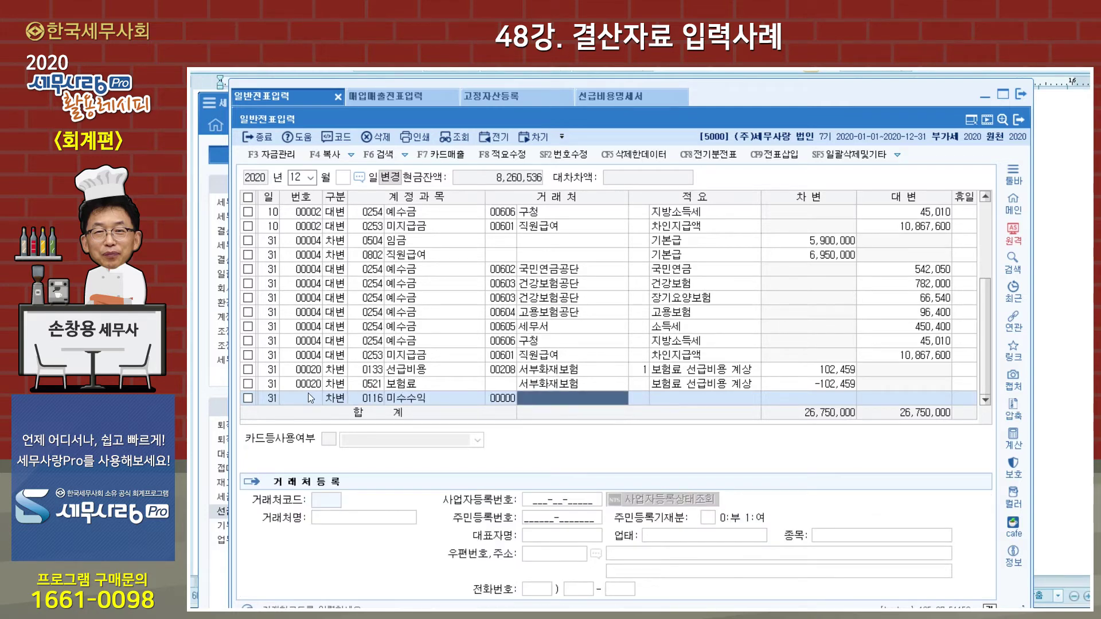
pyautogui.write('대주주')
pyautogui.press('Return')
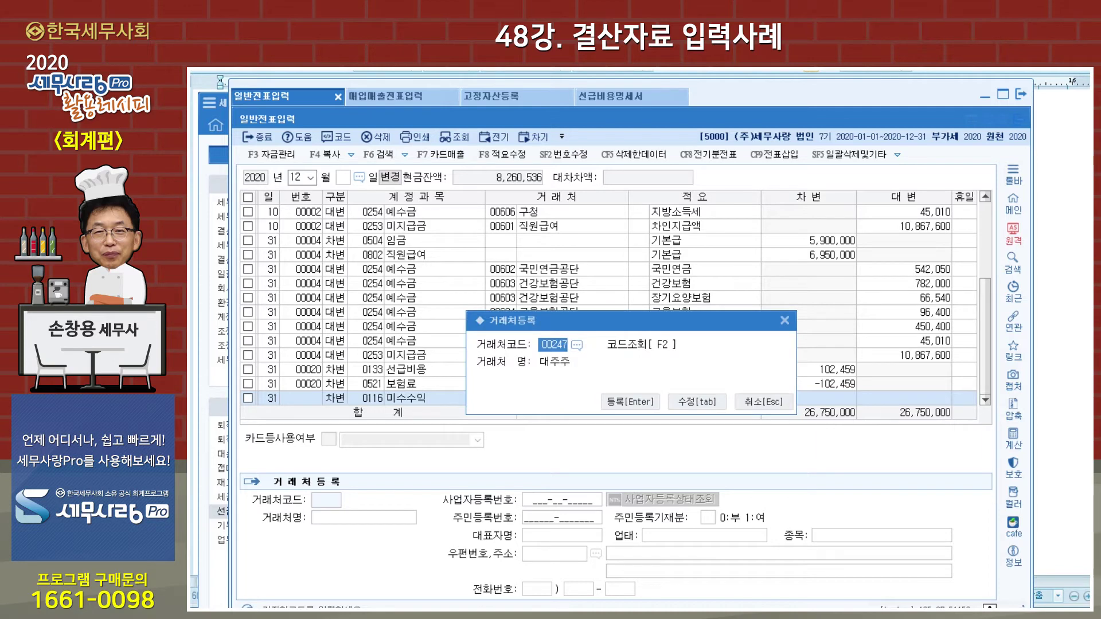
pyautogui.press('Return')
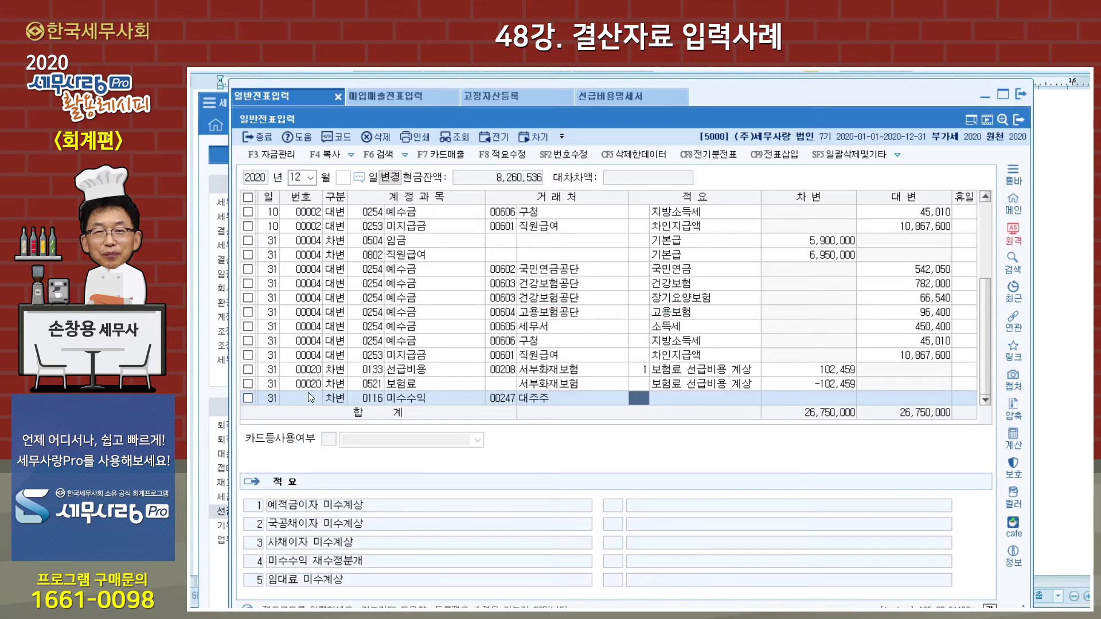
# Step: Give the 미수수익 line the description 인정이자 and a debit amount of 1,380,000
pyautogui.press('Return')
pyautogui.write('인정이자')
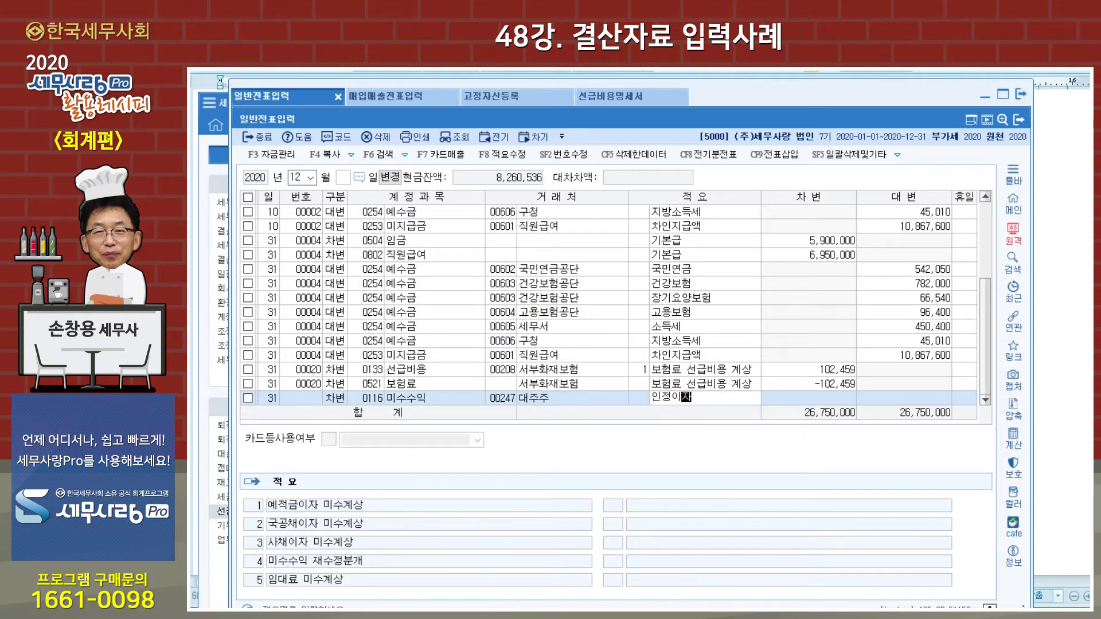
pyautogui.press('Return')
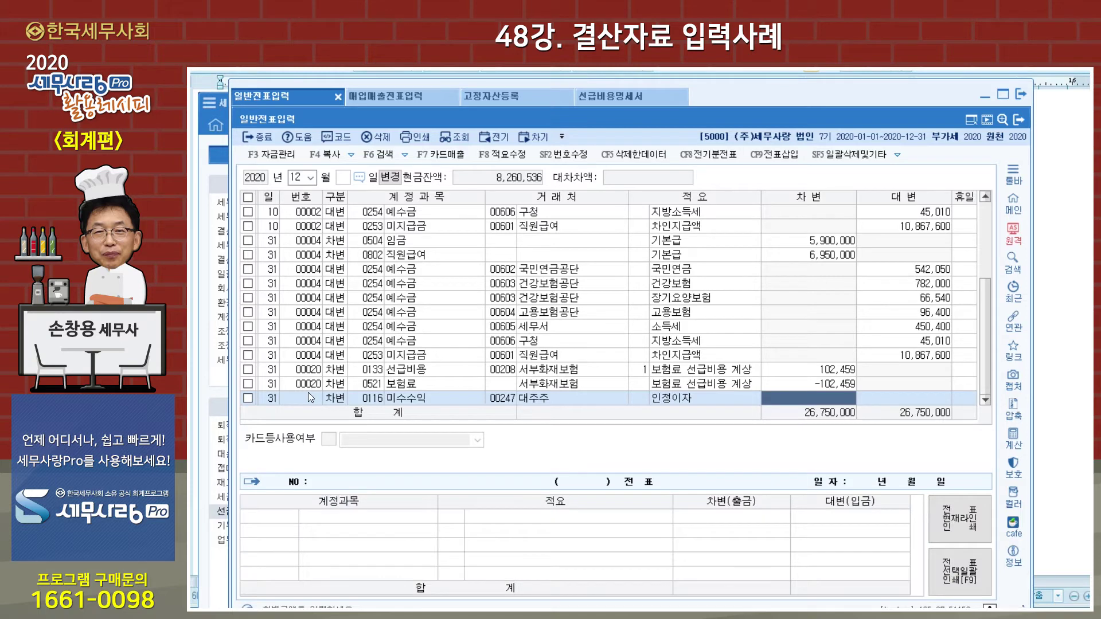
pyautogui.write('1380')
pyautogui.press('Return')
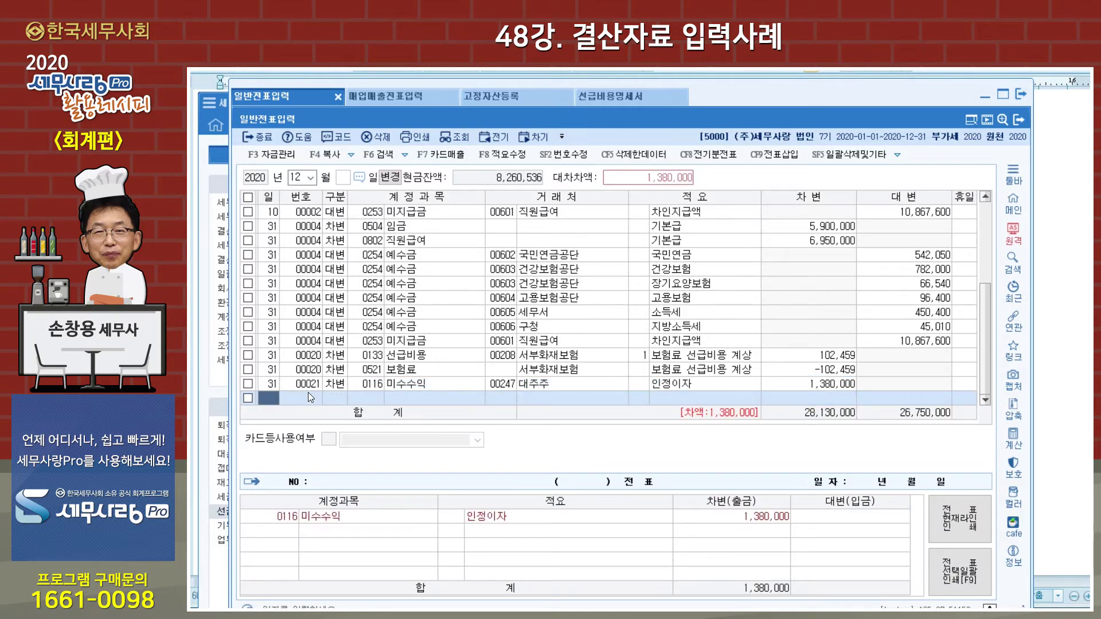
# Step: Add a balancing credit line dated the 31st to account 0901 이자수익 for 1,380,000, keeping the same partner and description
pyautogui.press('Return')
pyautogui.write('4')
pyautogui.press('Return')
pyautogui.write('901')
pyautogui.press('Return')
pyautogui.press('Return')
pyautogui.press('Return')
pyautogui.press('Return')
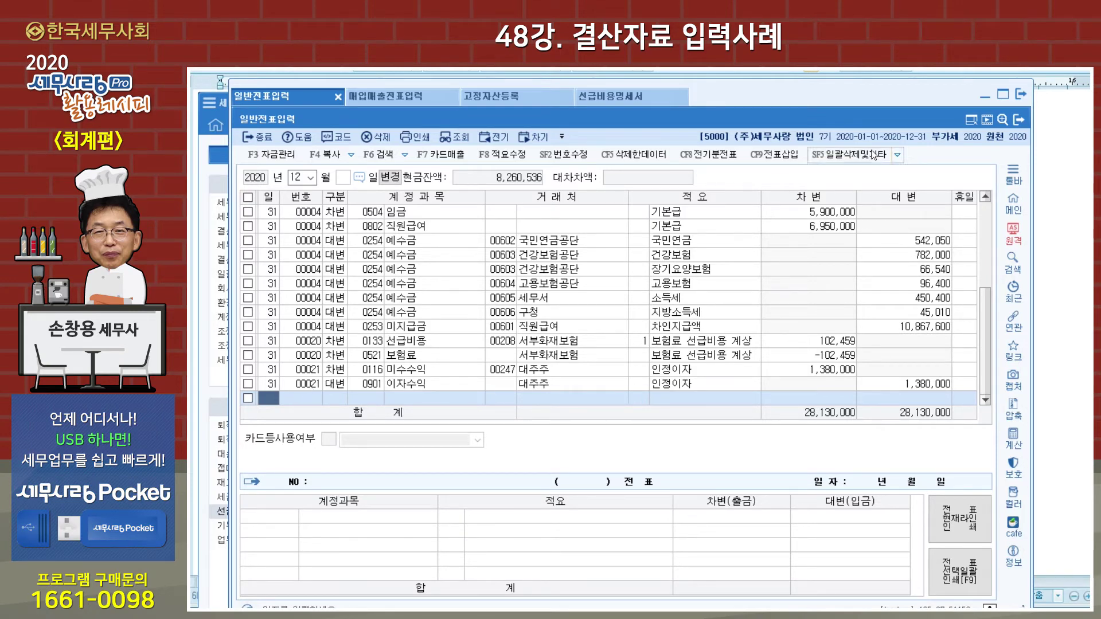
# Step: Leave the journal entry screen and run 데이터체크 with all checks for months 01 to 12, then close it
pyautogui.click(1018, 120)
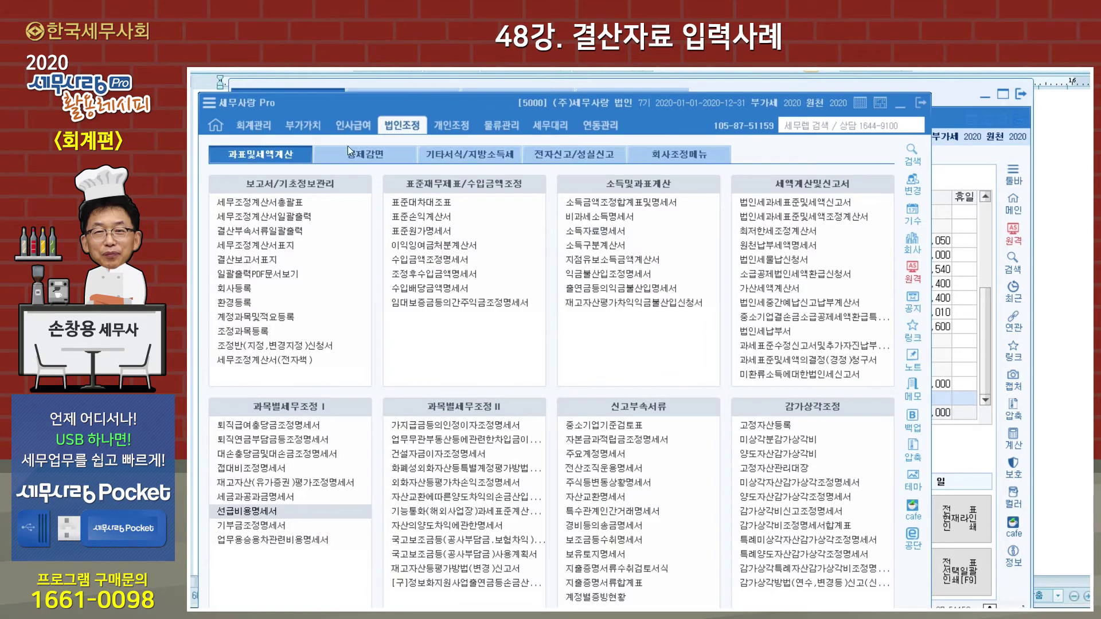
pyautogui.click(256, 131)
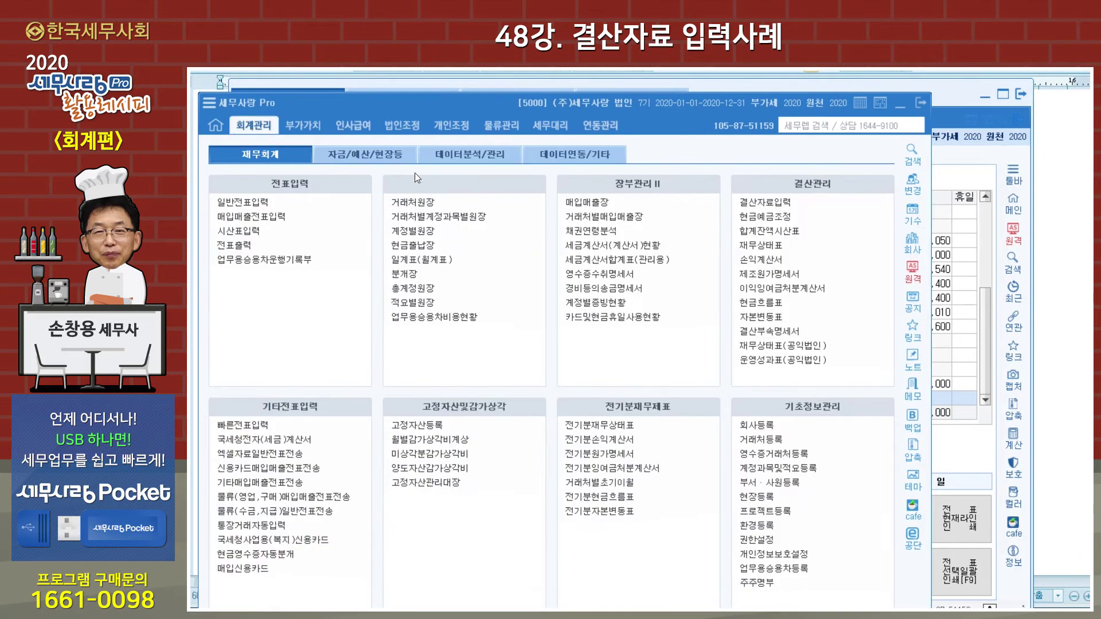
pyautogui.click(452, 154)
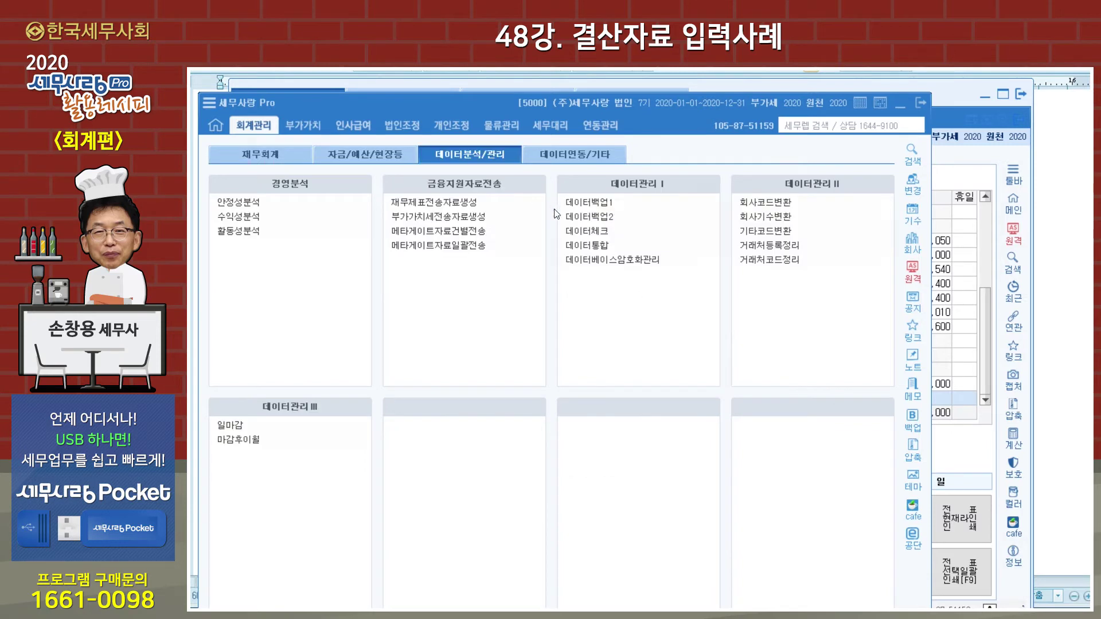
pyautogui.click(580, 231)
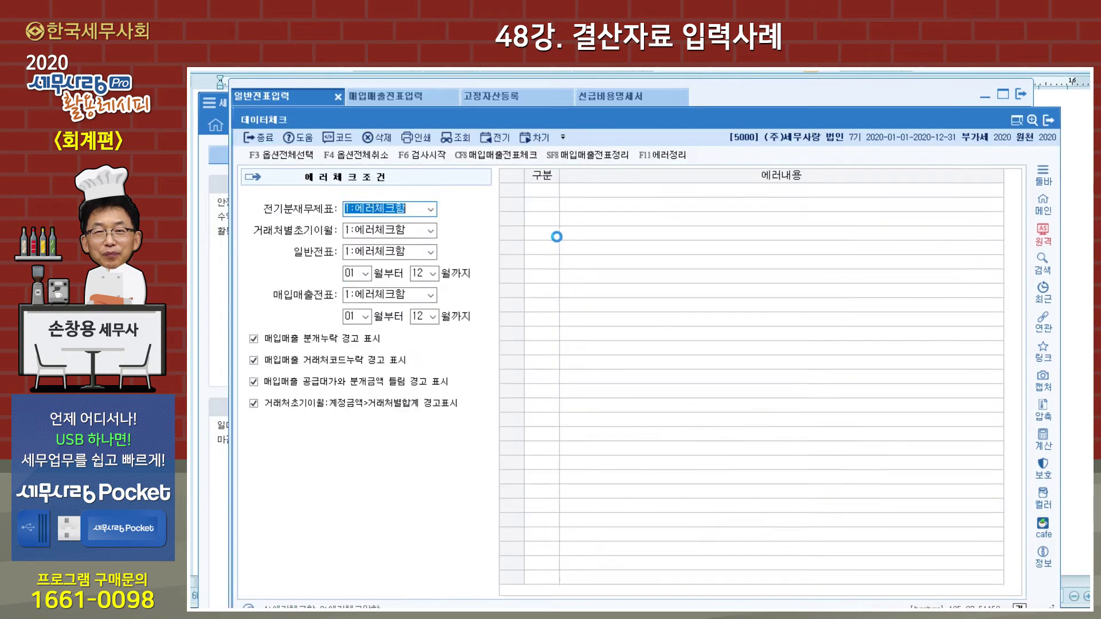
pyautogui.click(422, 154)
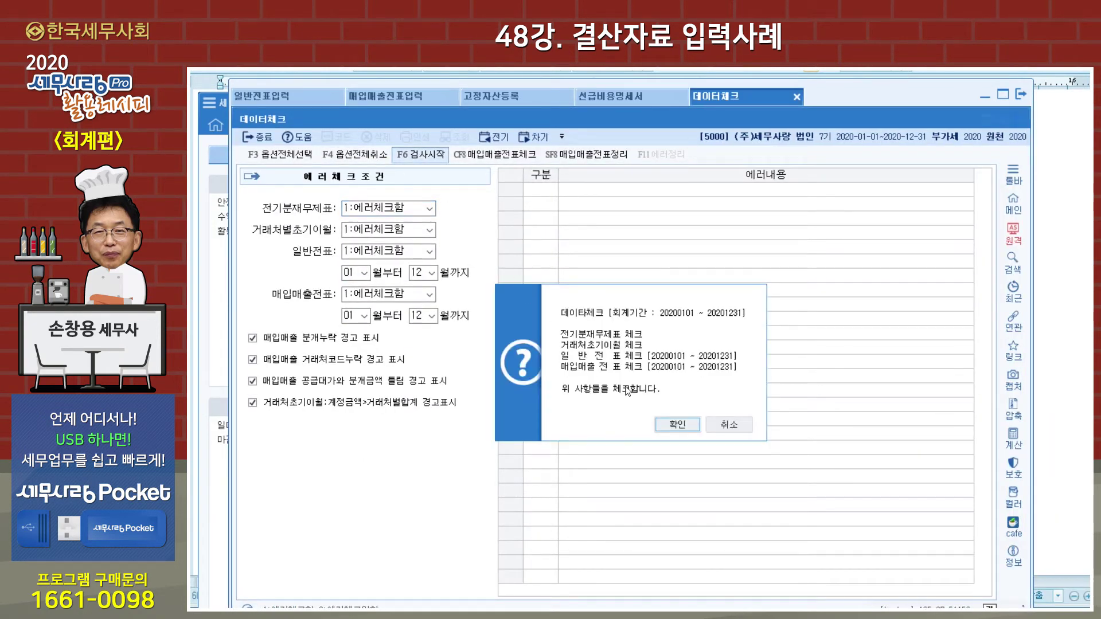
pyautogui.click(670, 425)
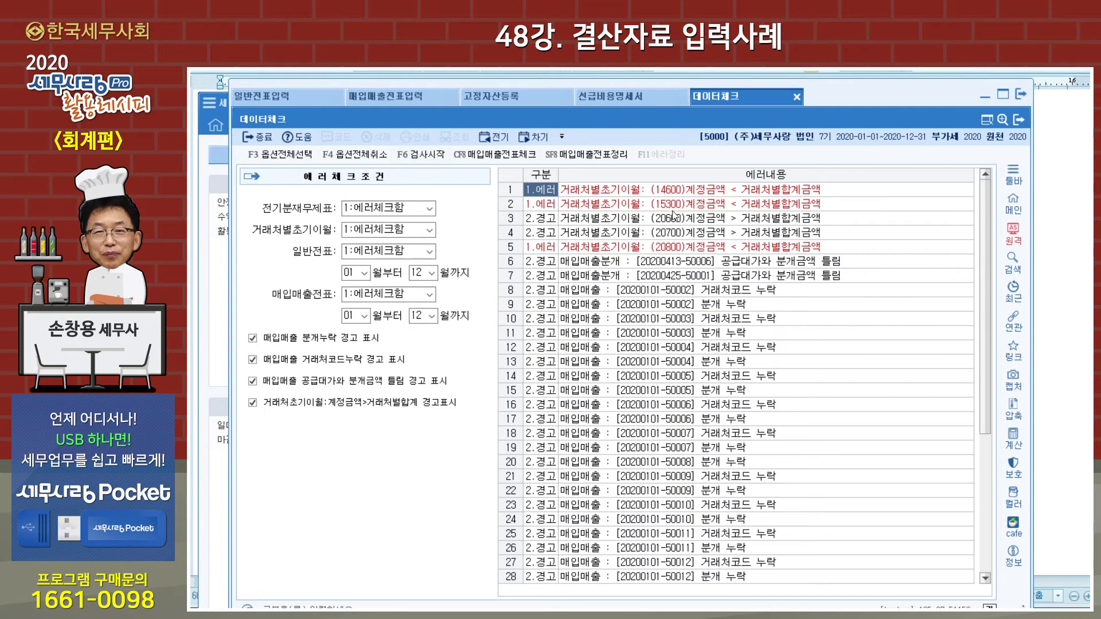
pyautogui.click(798, 94)
# Step: Open 결산자료입력 for January to December 2020 without loading the previously entered data
pyautogui.click(217, 276)
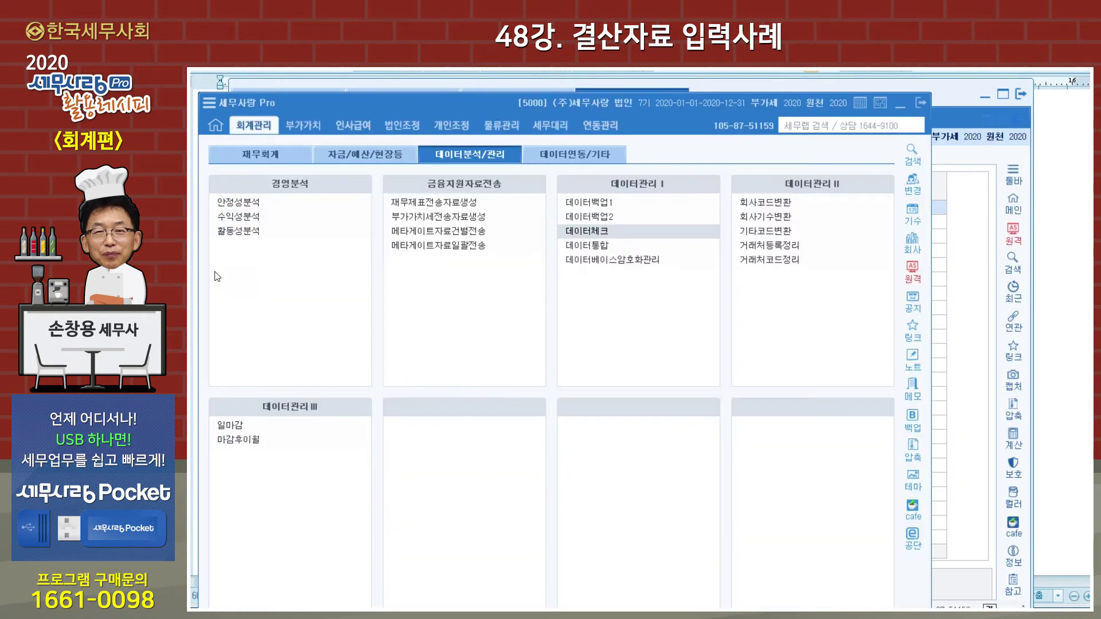
pyautogui.click(263, 158)
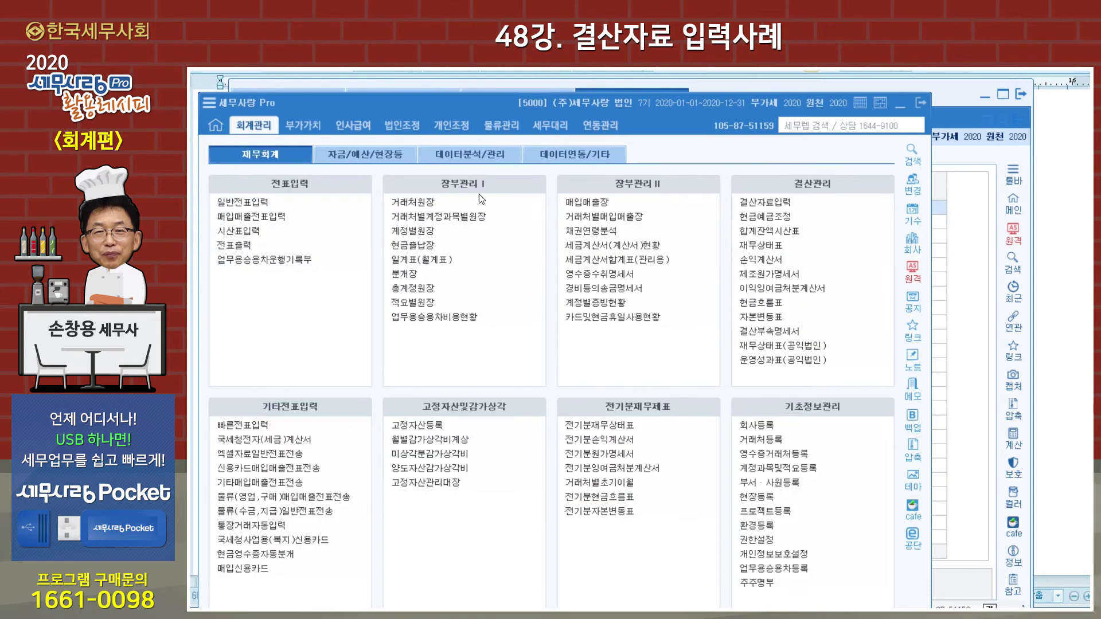
pyautogui.click(763, 203)
pyautogui.write('1')
pyautogui.press('Return')
pyautogui.write('12')
pyautogui.press('Return')
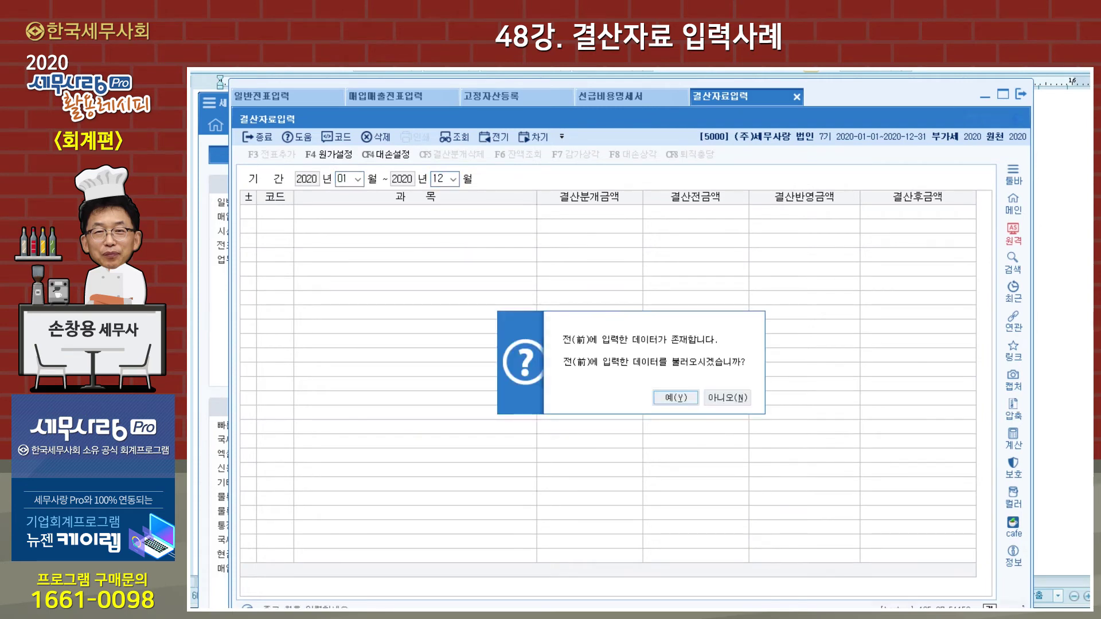
pyautogui.click(728, 398)
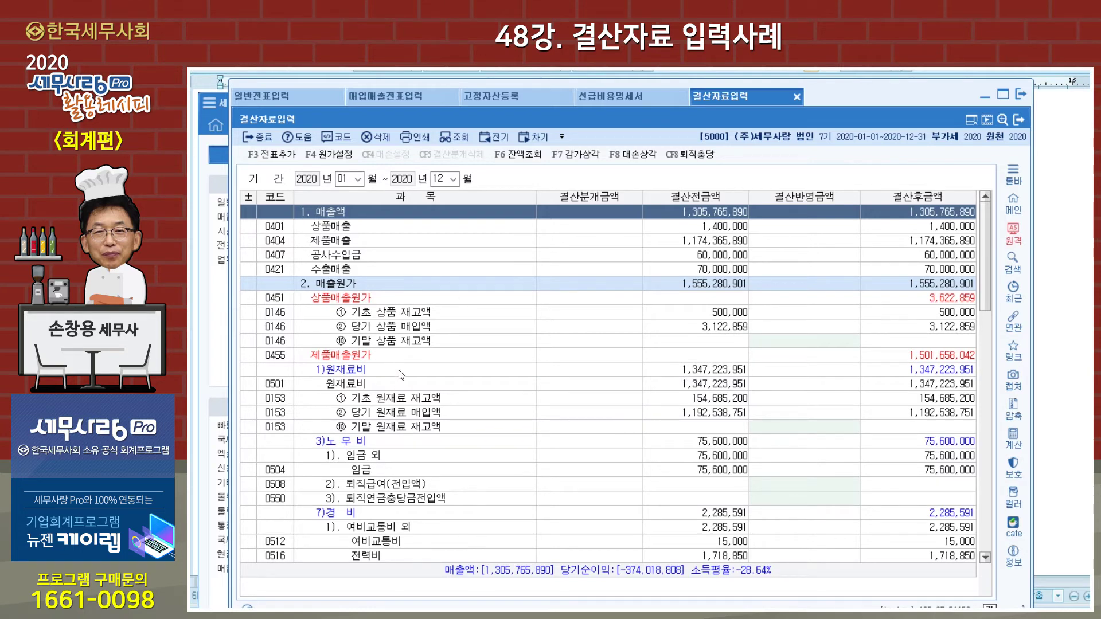
# Step: Enter closing amounts of 1,750,000 for 기말 상품 재고액 and 85,000,000 for 기말 원재료 재고액 under 제품매출원가
pyautogui.scroll(-7, 397, 359)
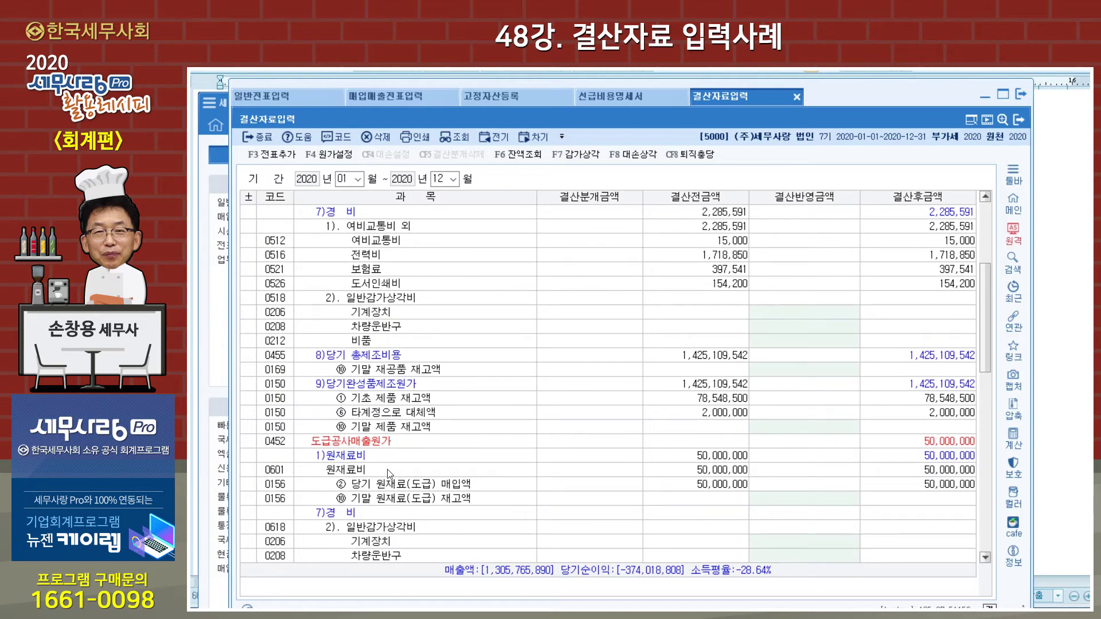
pyautogui.scroll(7, 389, 474)
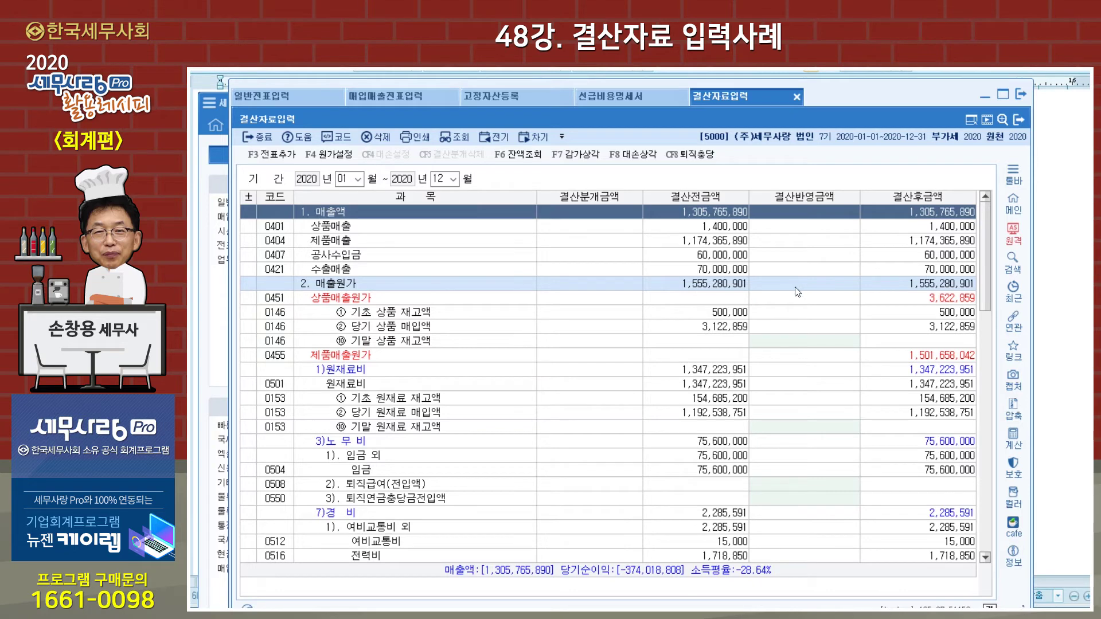
pyautogui.click(795, 343)
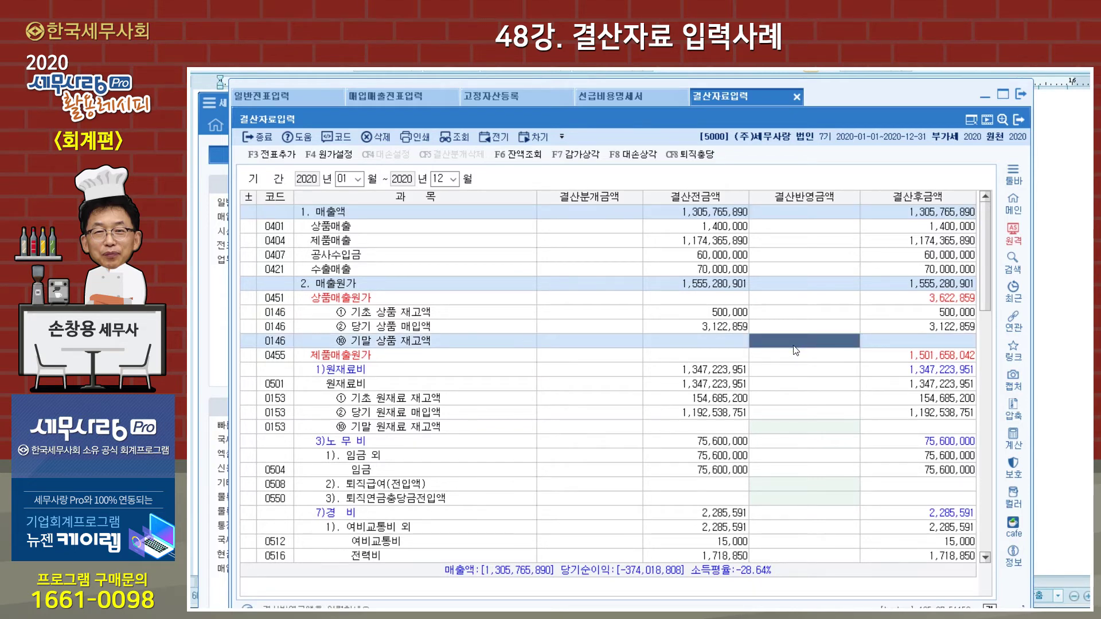
pyautogui.write('1750000')
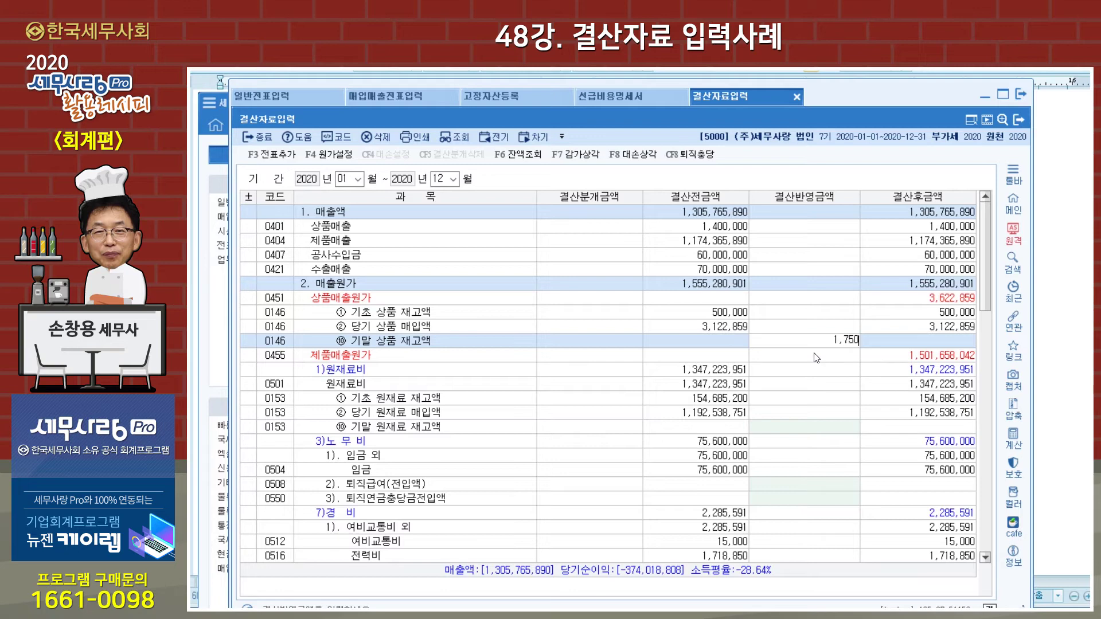
pyautogui.press('Return')
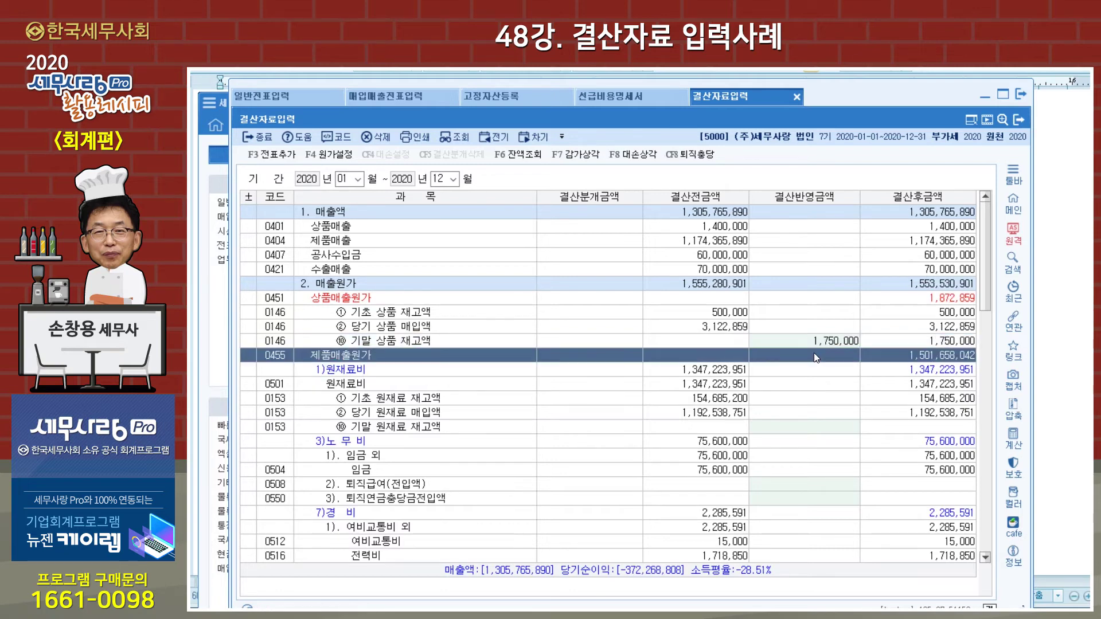
pyautogui.click(822, 435)
pyautogui.write('85000000')
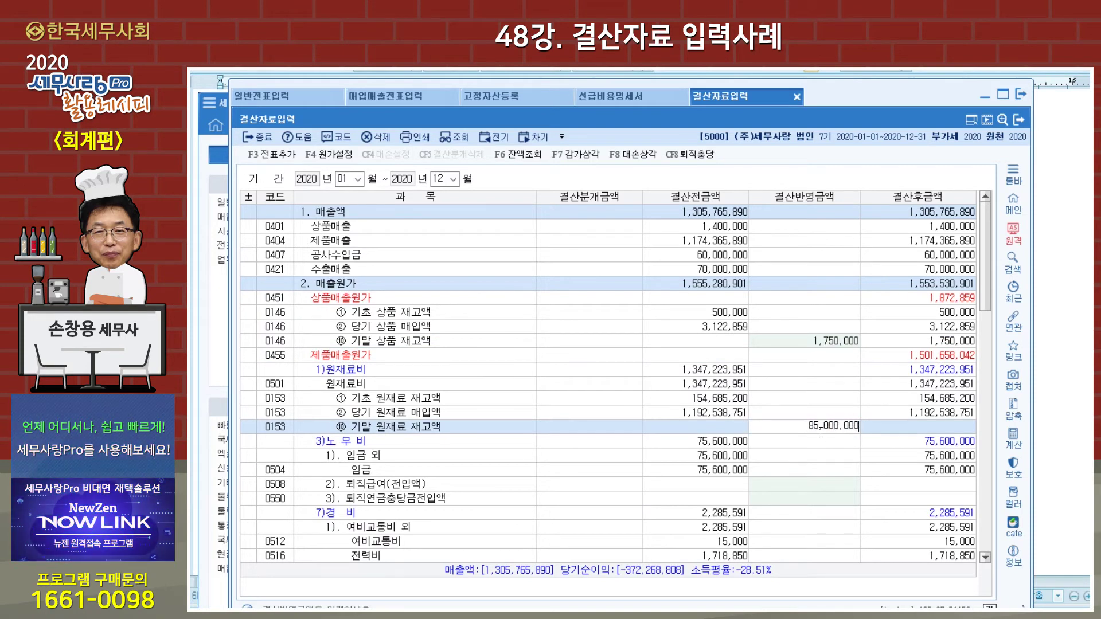
pyautogui.press('Return')
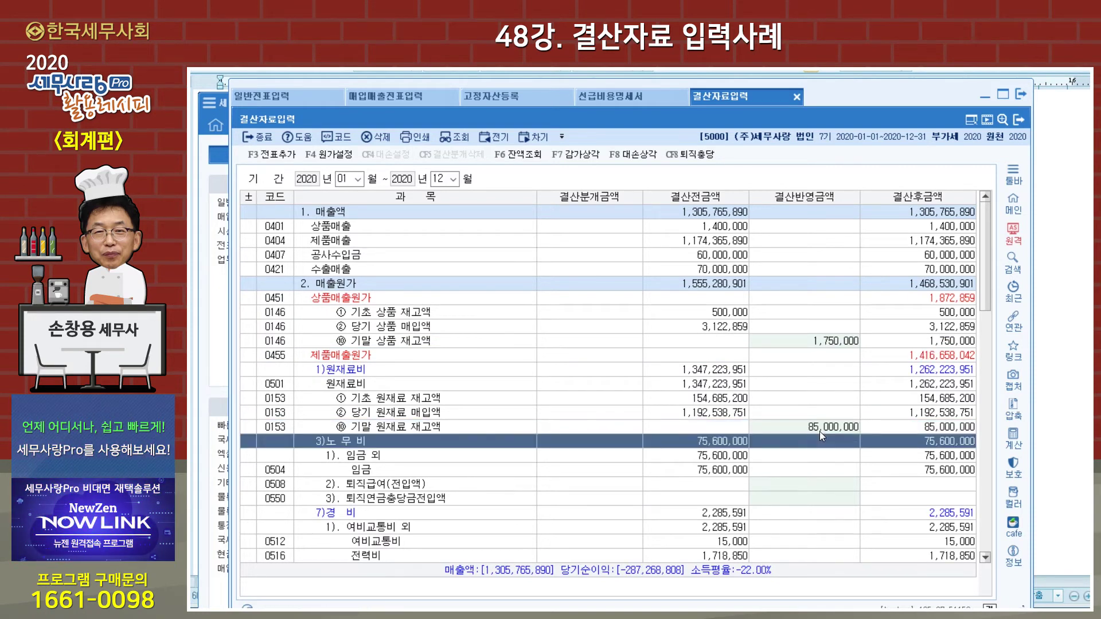
# Step: Enter closing amounts of 30,000,000 for 기말 재공품 재고액 and 150,000,000 for 기말 제품 재고액
pyautogui.scroll(-4, 820, 431)
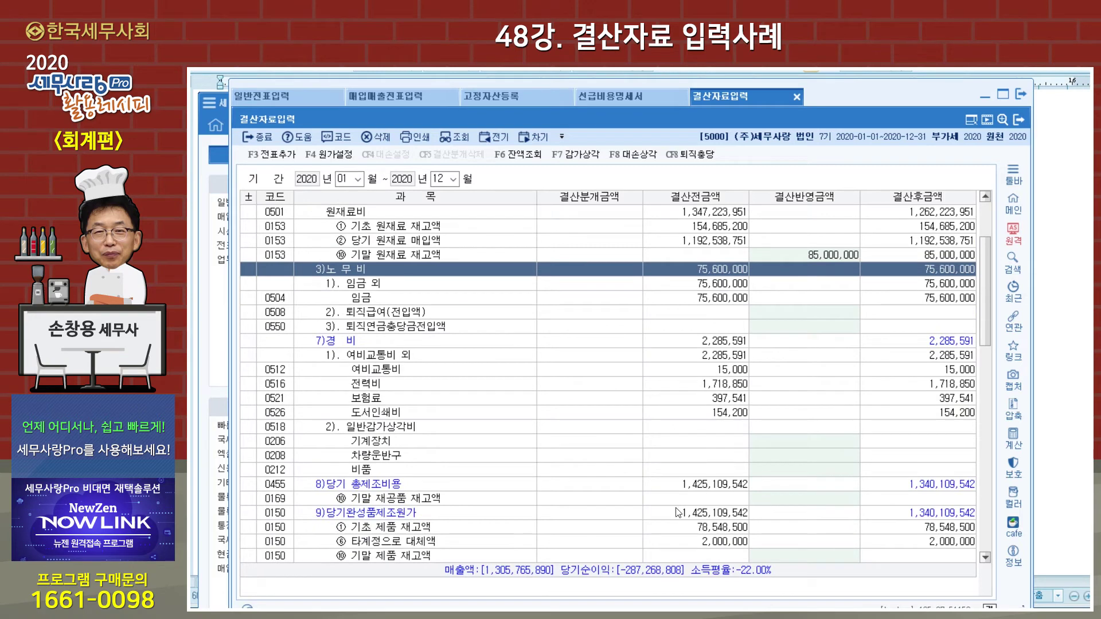
pyautogui.click(792, 500)
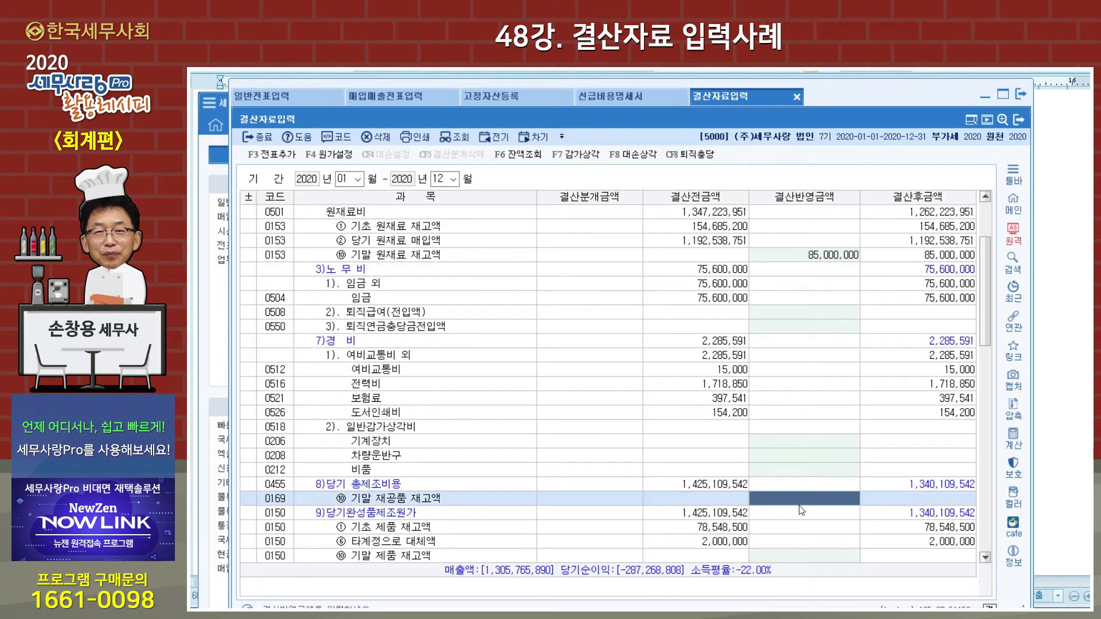
pyautogui.write('30000000')
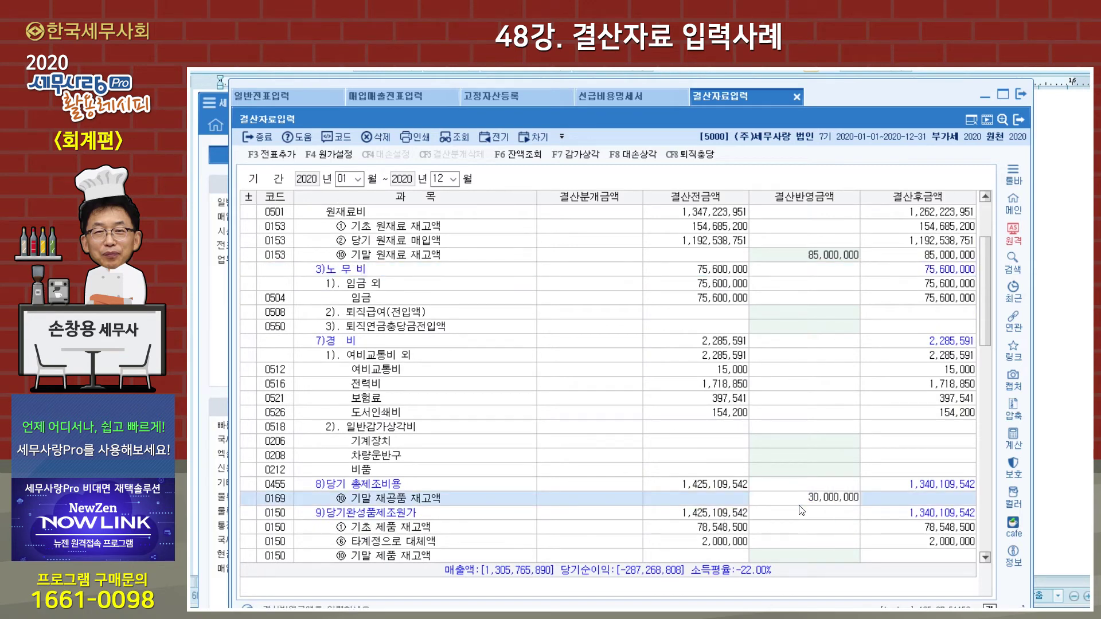
pyautogui.press('Return')
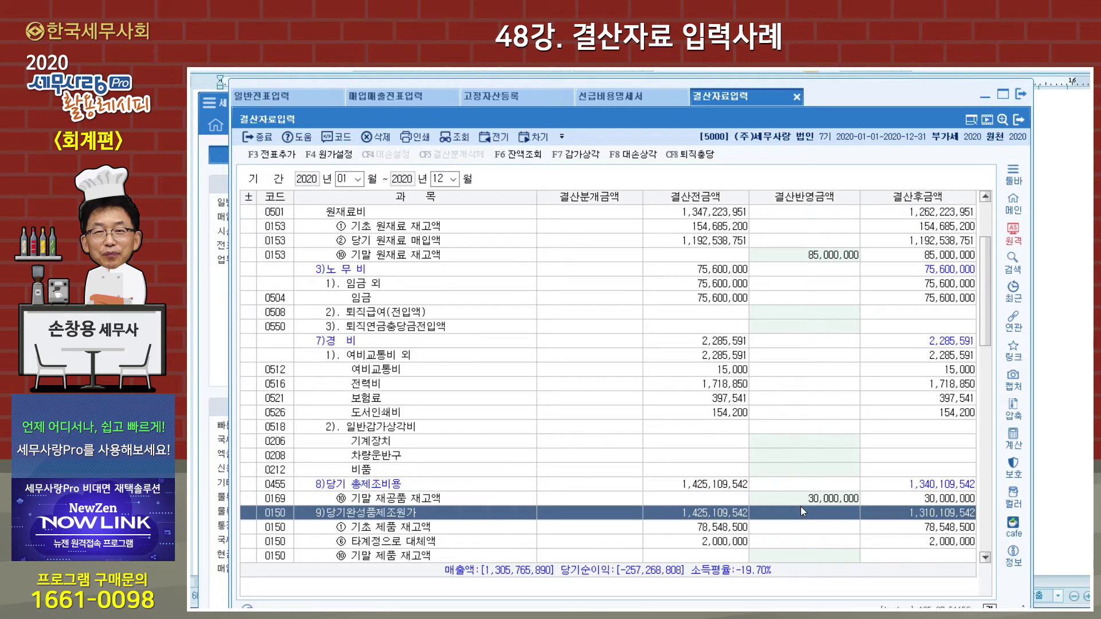
pyautogui.scroll(-4, 802, 510)
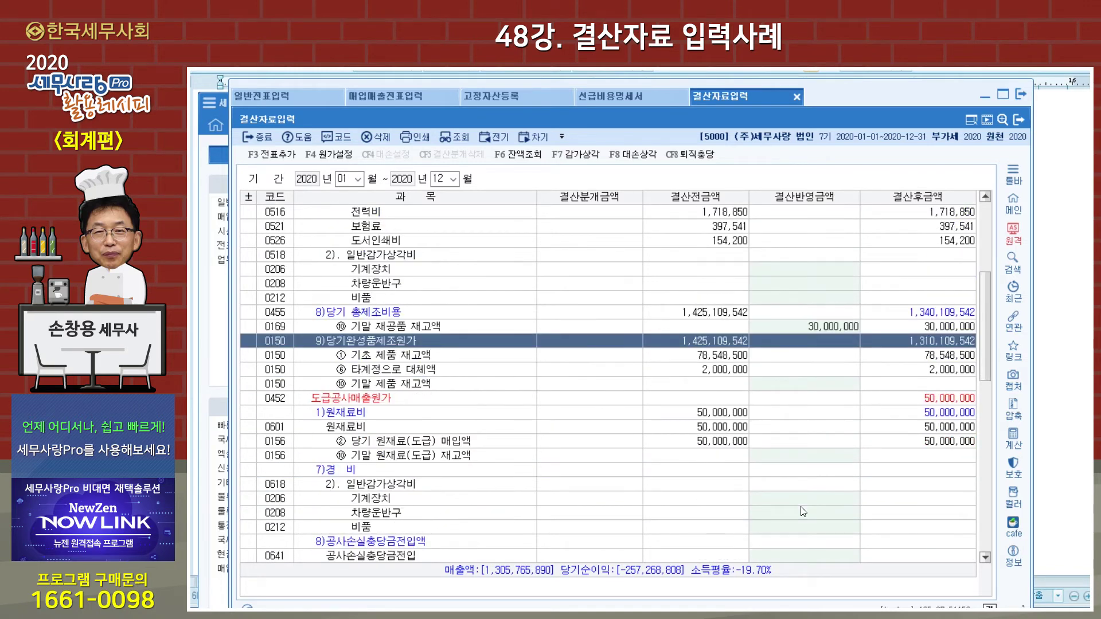
pyautogui.click(795, 387)
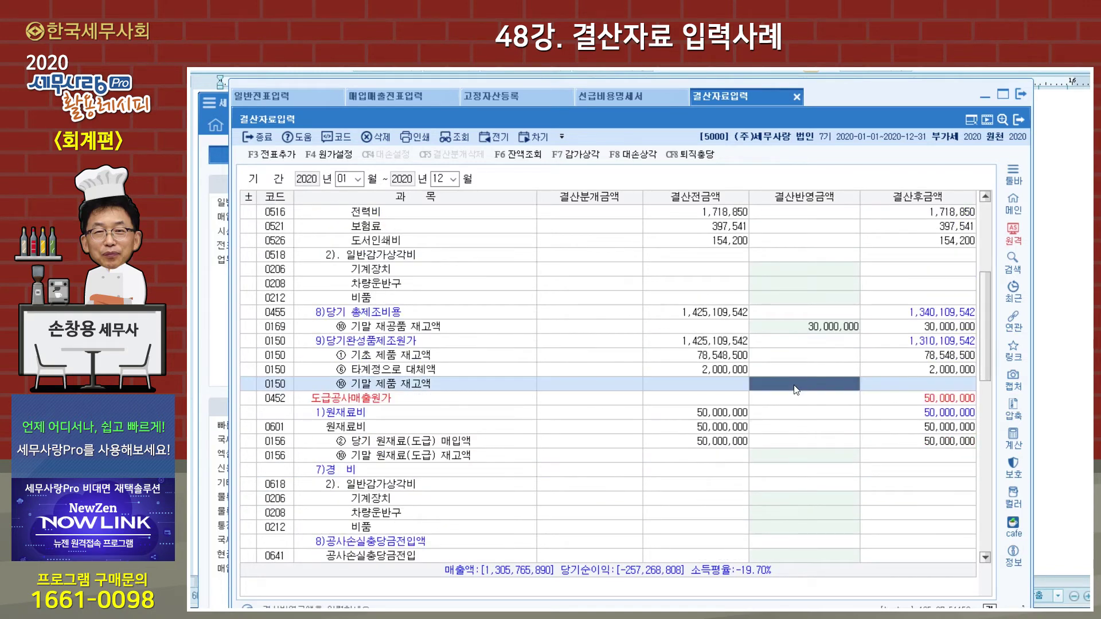
pyautogui.write('150000000')
pyautogui.press('Return')
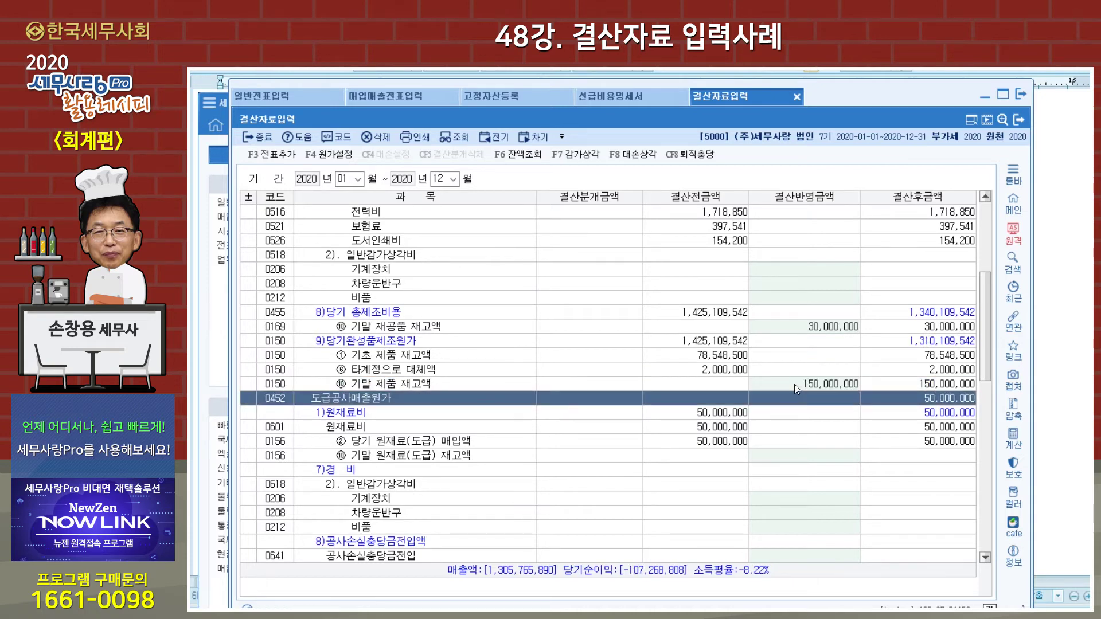
# Step: Apply the 감가상각 amounts from the fixed asset register to the closing data, declining the saved data
pyautogui.click(576, 155)
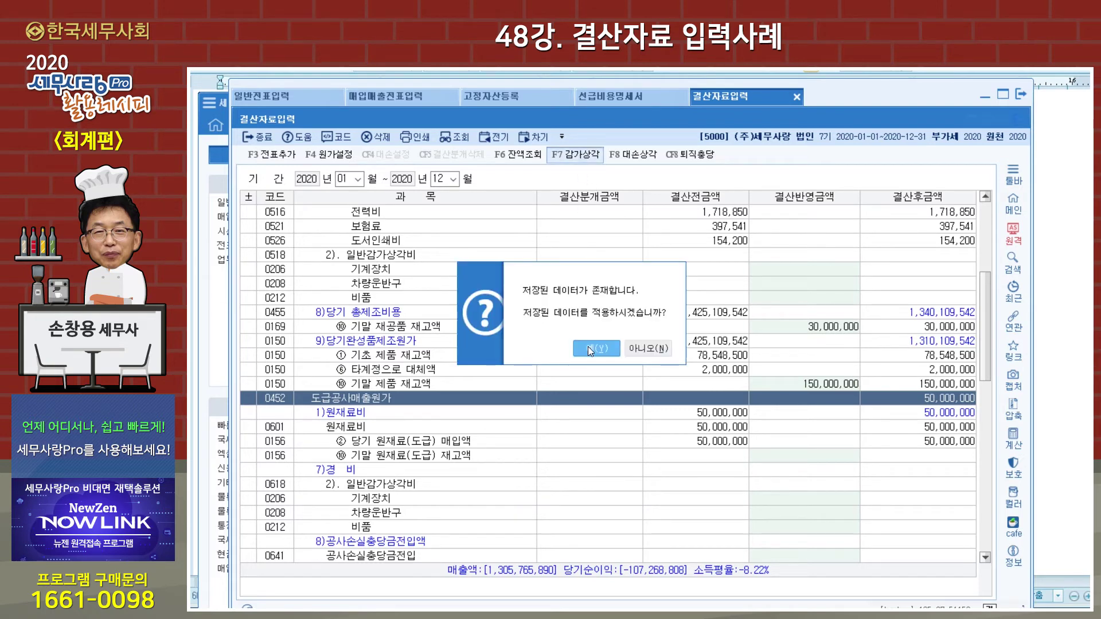
pyautogui.click(648, 350)
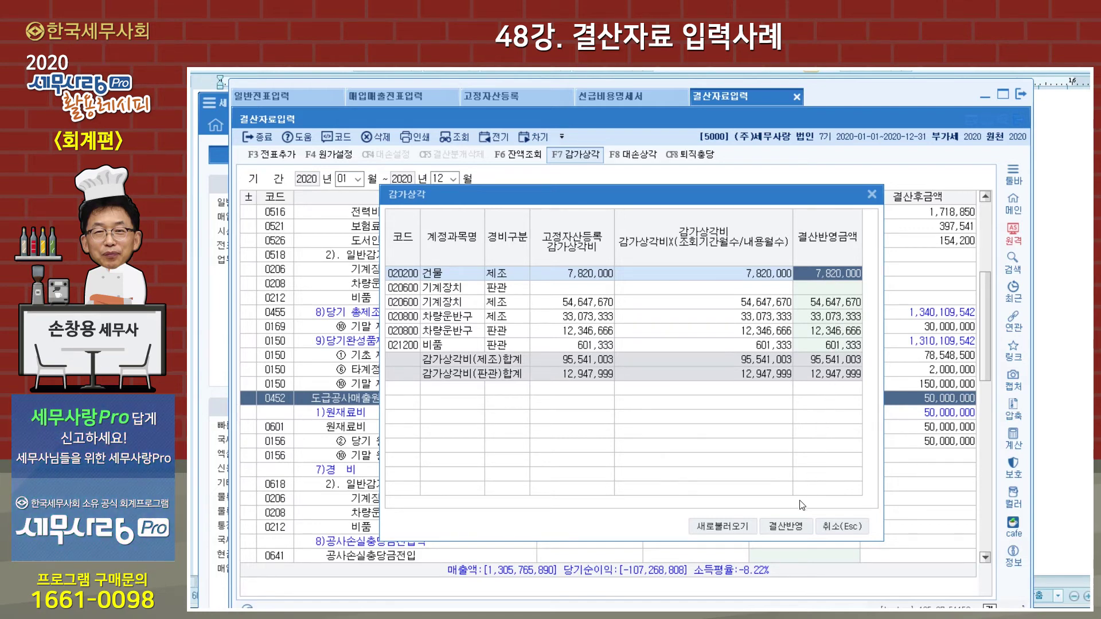
pyautogui.click(779, 526)
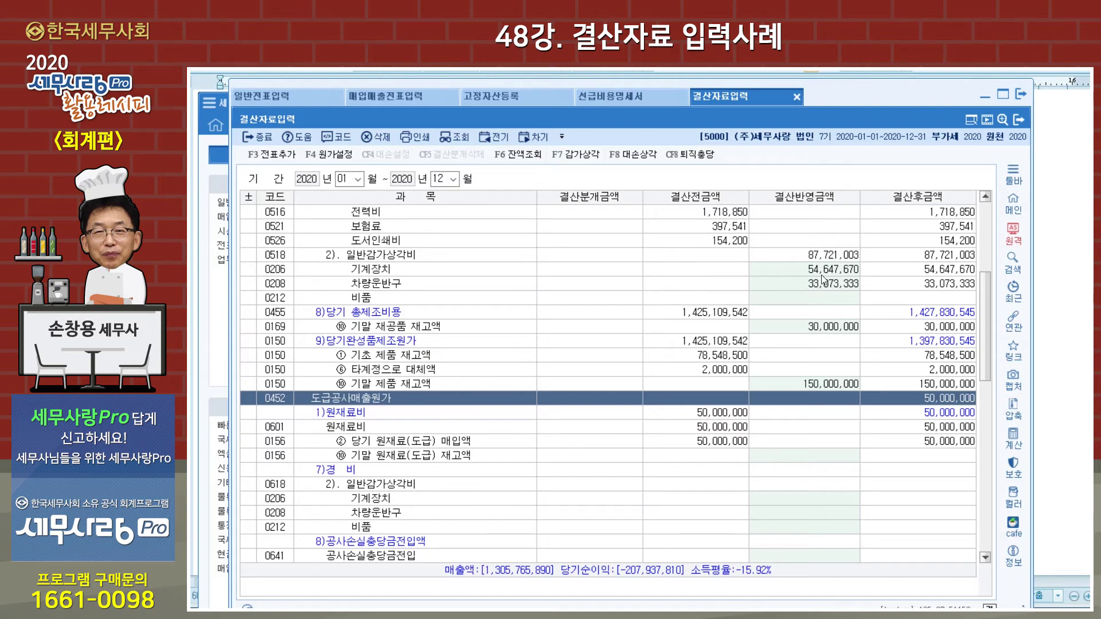
pyautogui.scroll(8, 820, 344)
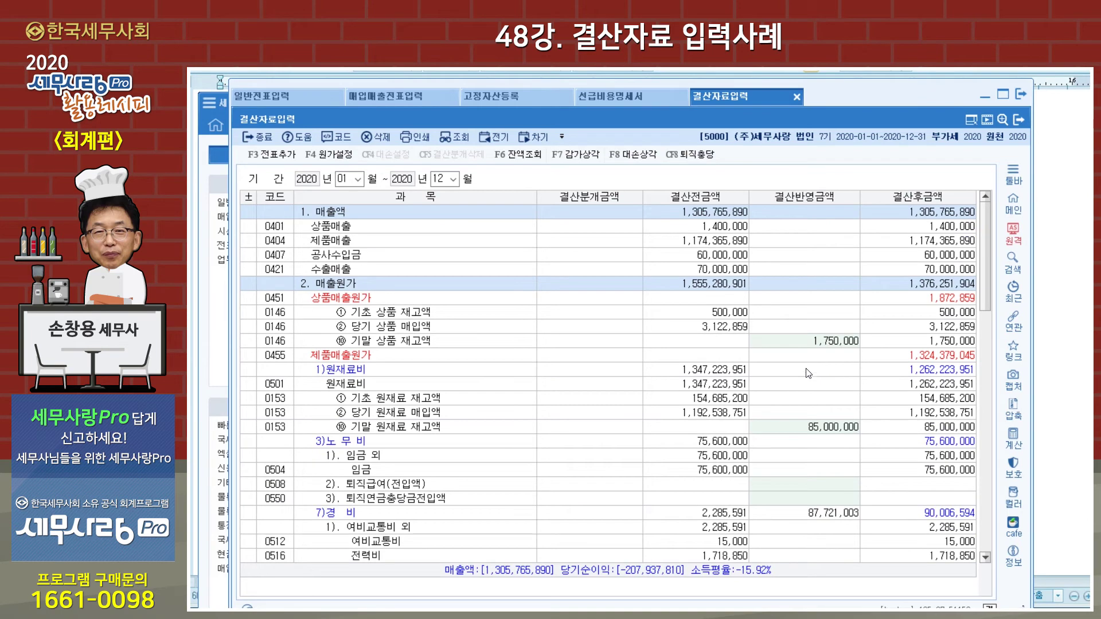
# Step: Apply the 대손상각 additions for all listed receivables to the closing data at a 대손율 of 1.00%
pyautogui.click(636, 160)
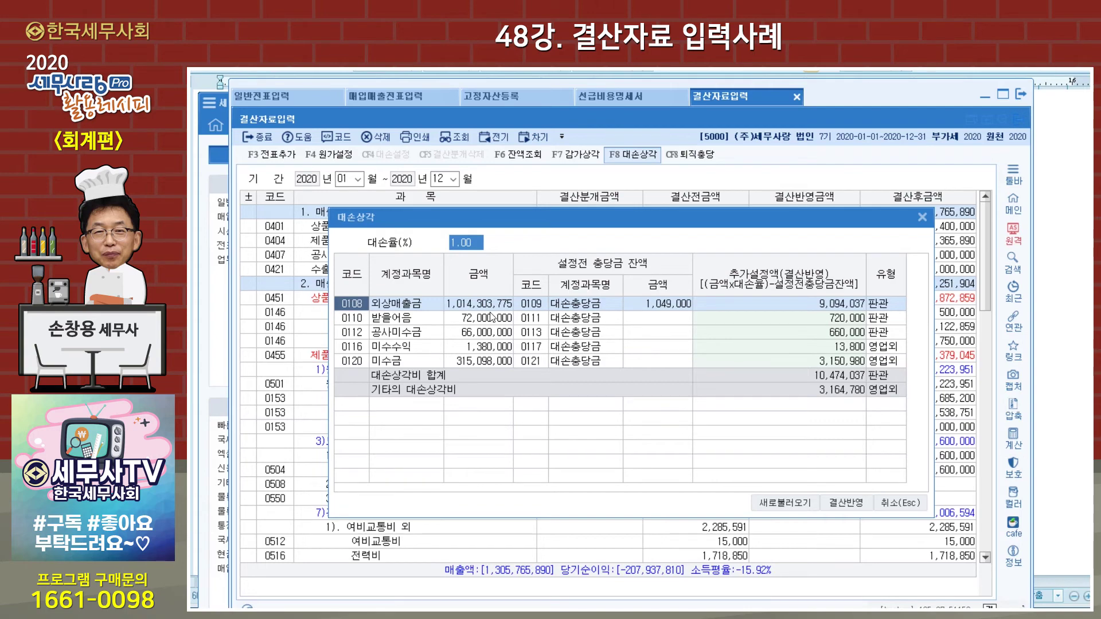
pyautogui.click(845, 503)
# Step: Enter closing amounts of 602,000 for 선납세금 and 11,533,181 for 추가계상액 under 법인세등
pyautogui.scroll(-20, 808, 389)
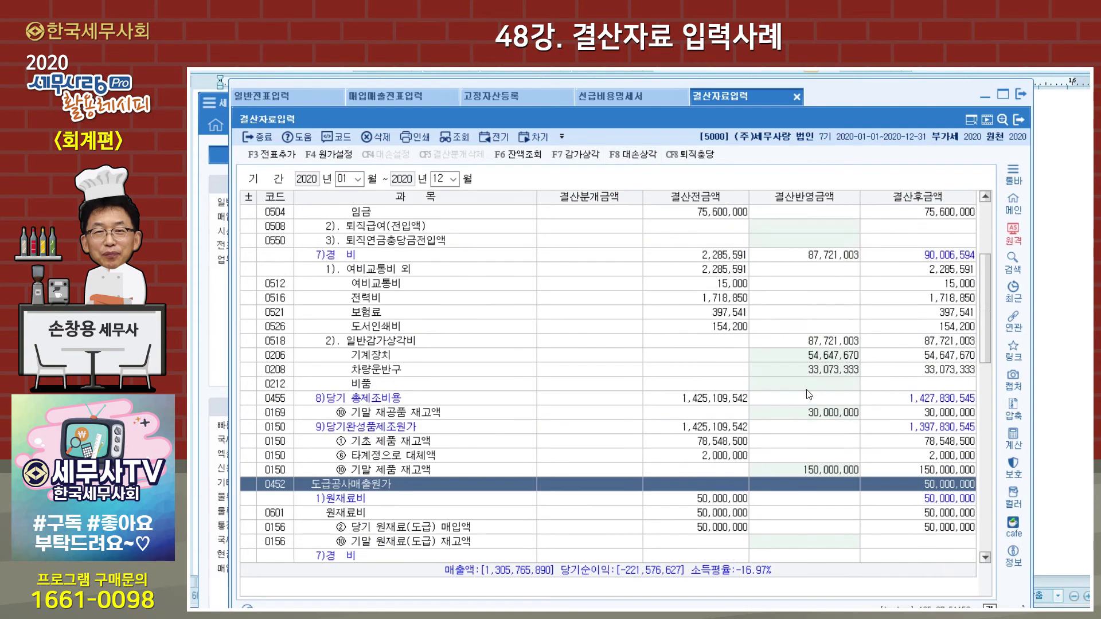
pyautogui.scroll(-7, 808, 395)
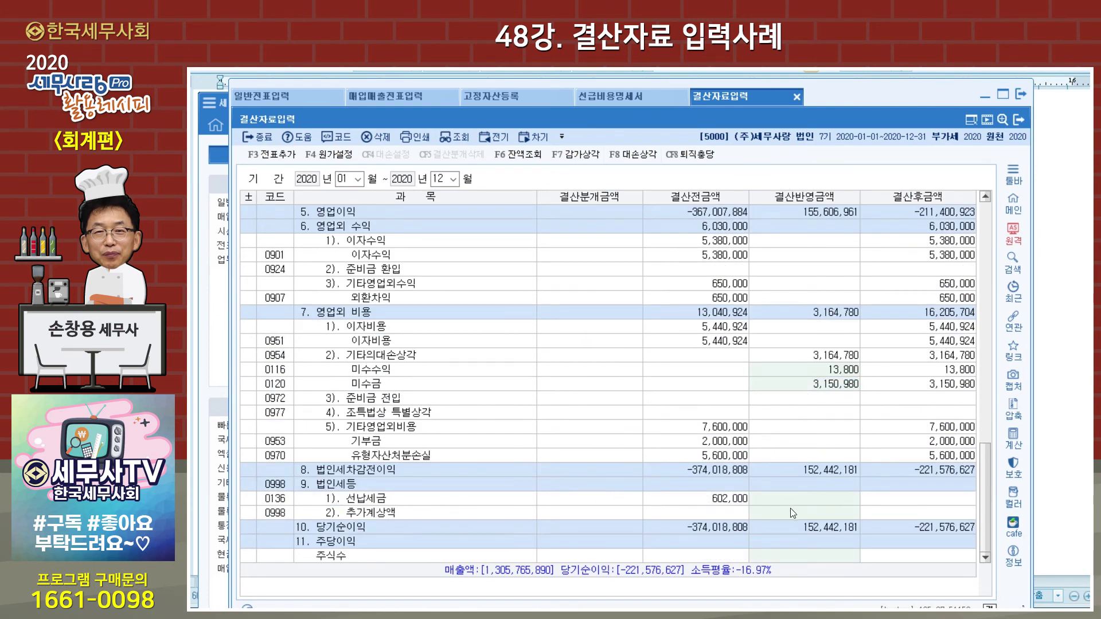
pyautogui.click(819, 501)
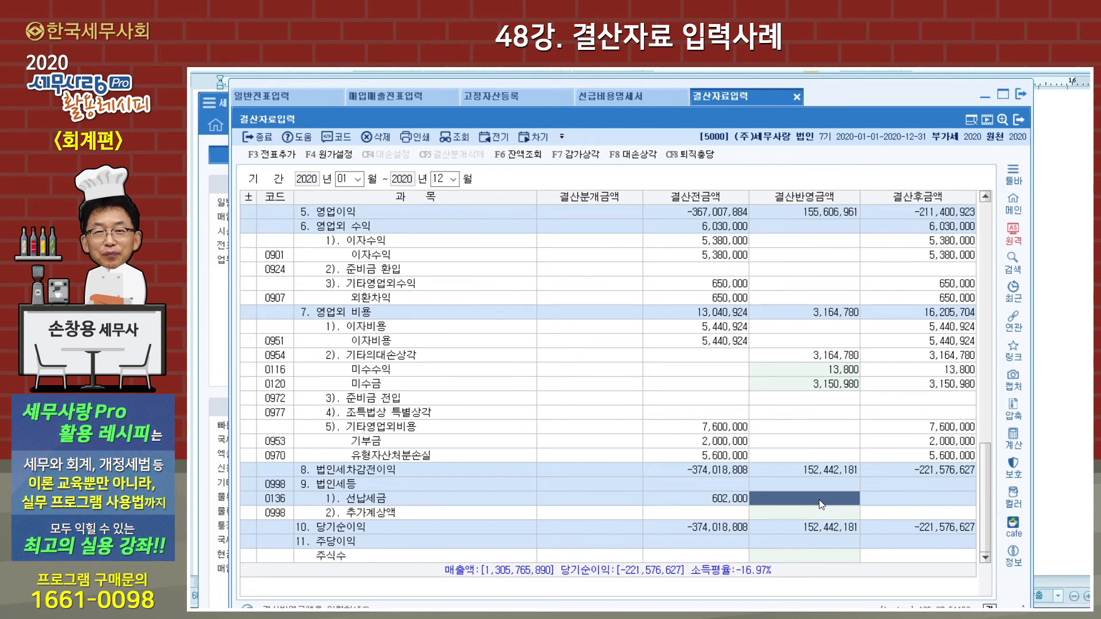
pyautogui.write('6020000')
pyautogui.press('Return')
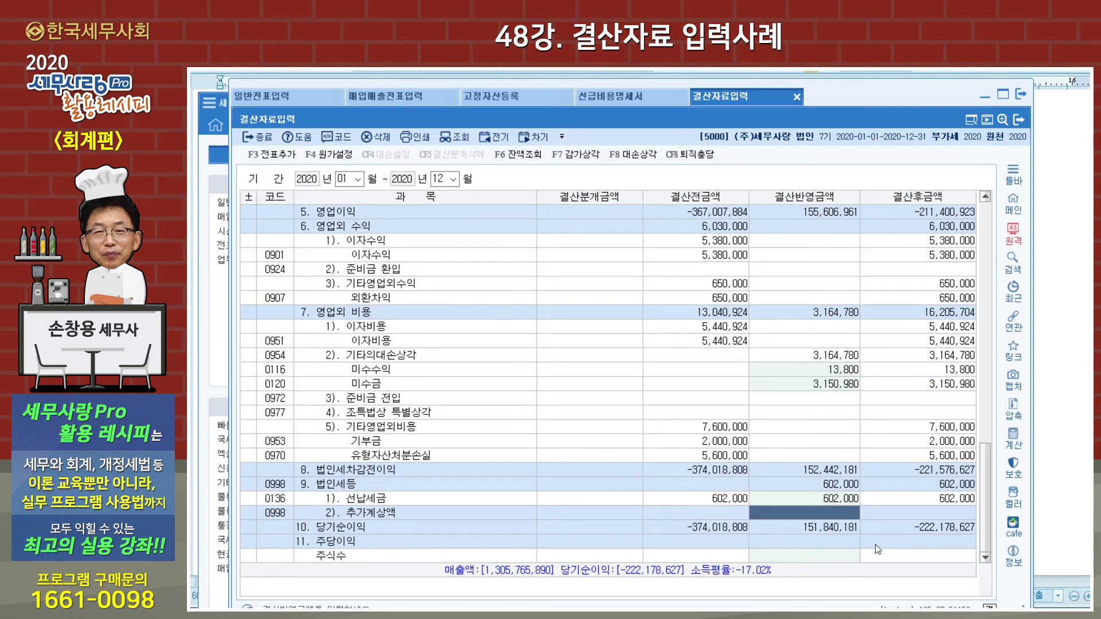
pyautogui.write('11,533,181')
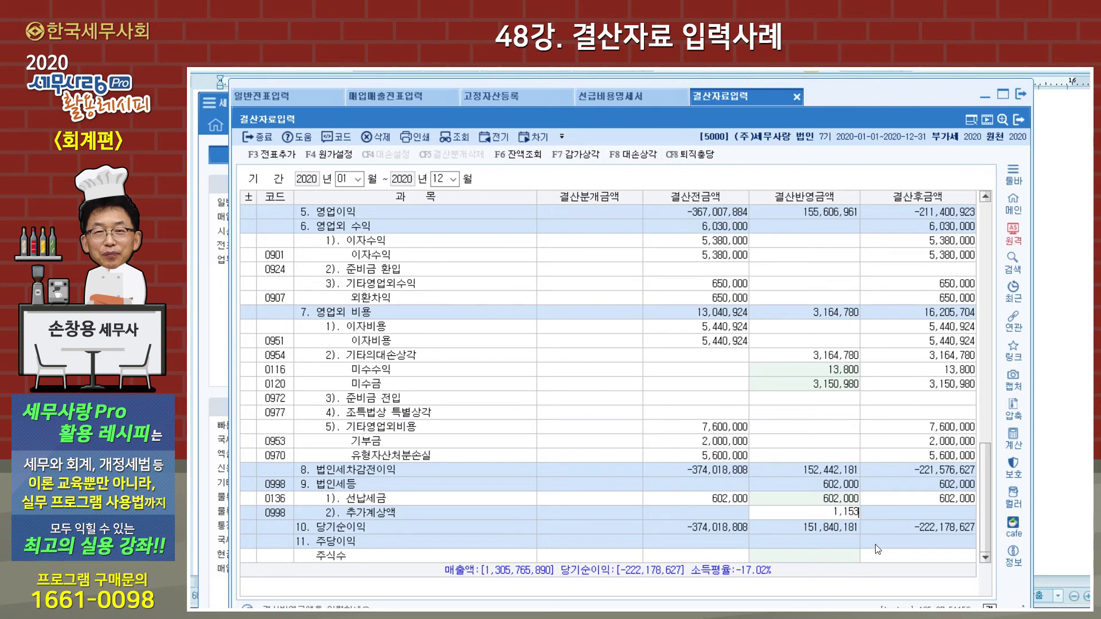
pyautogui.press('Return')
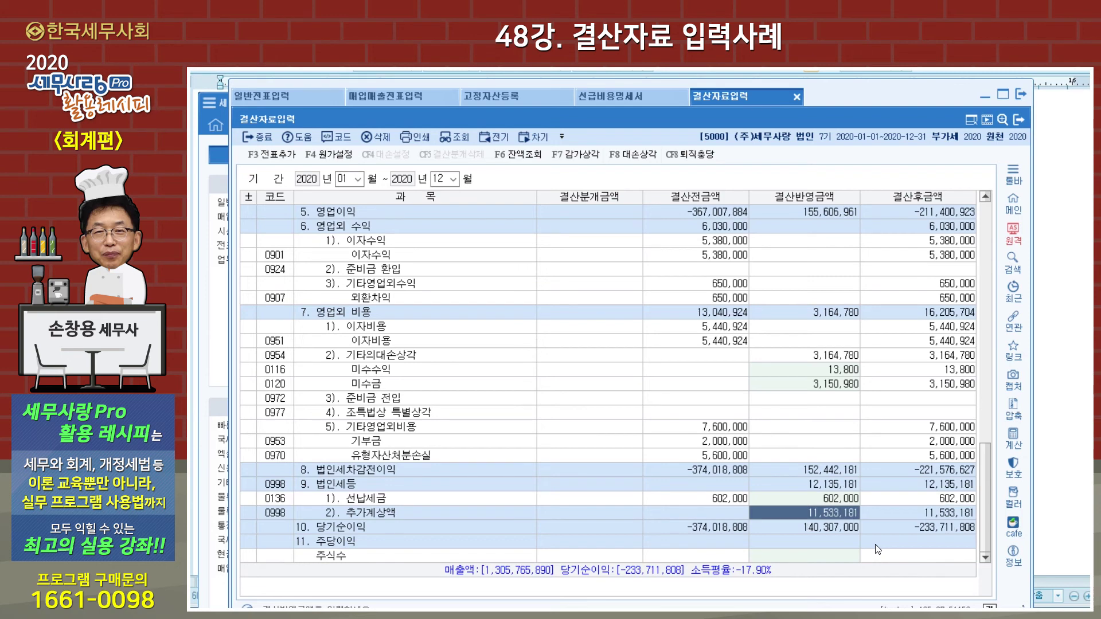
# Step: Add the automatic closing entries from 결산자료입력 to the general vouchers, confirming the addition
pyautogui.click(836, 511)
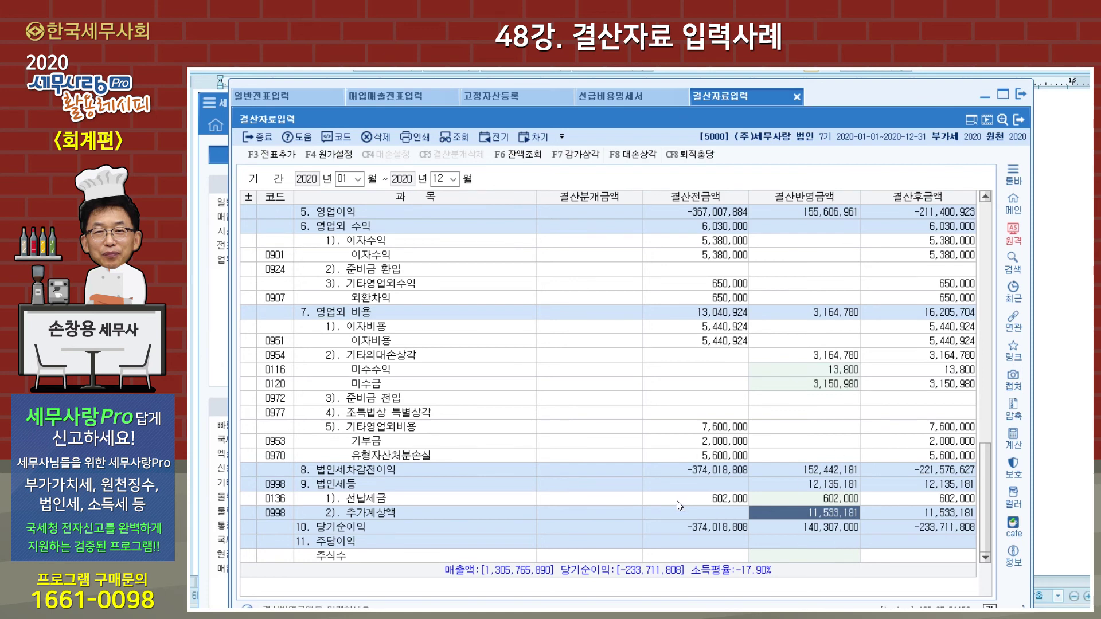
pyautogui.press('F3')
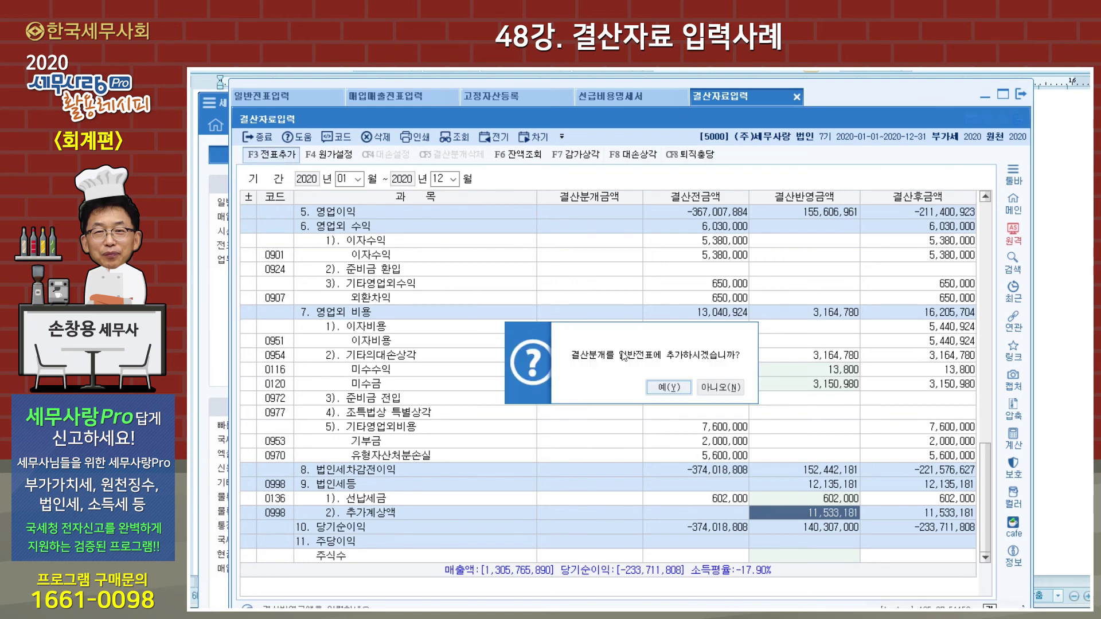
pyautogui.click(667, 386)
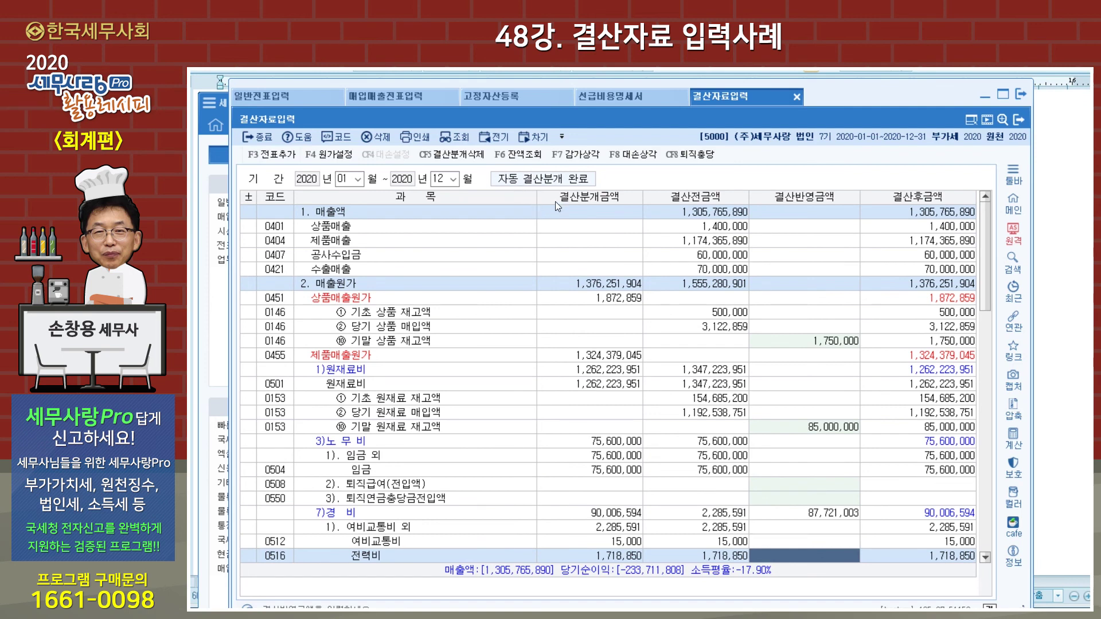
# Step: Reload the December 2020 vouchers in 일반전표입력 and examine the closing entries dated the 31st, from 법인세등 back to 원재료비
pyautogui.click(208, 336)
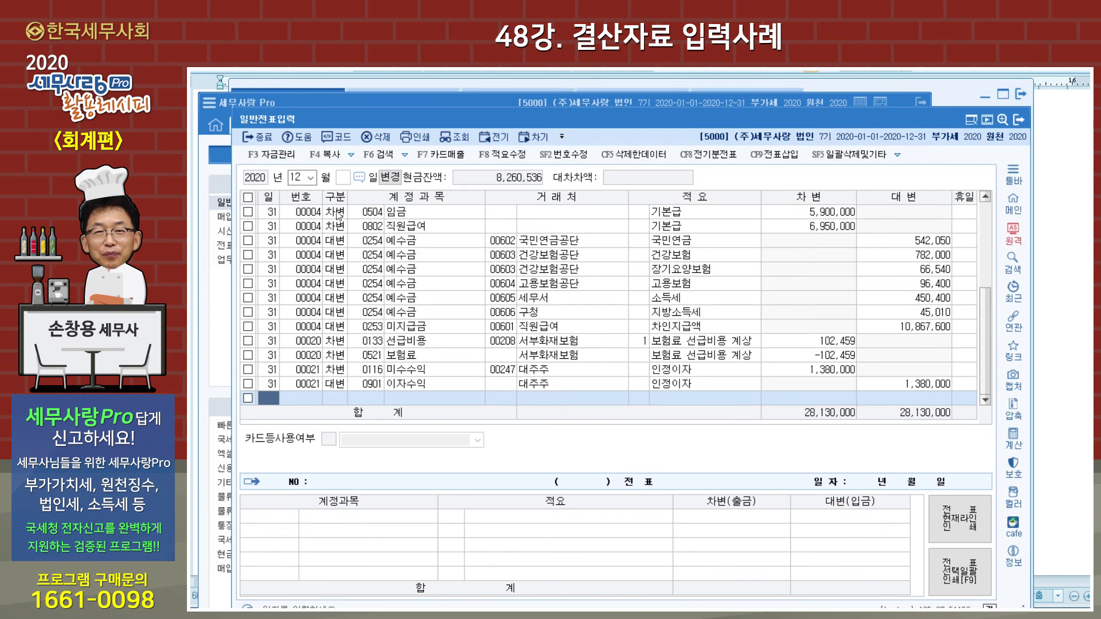
pyautogui.click(453, 139)
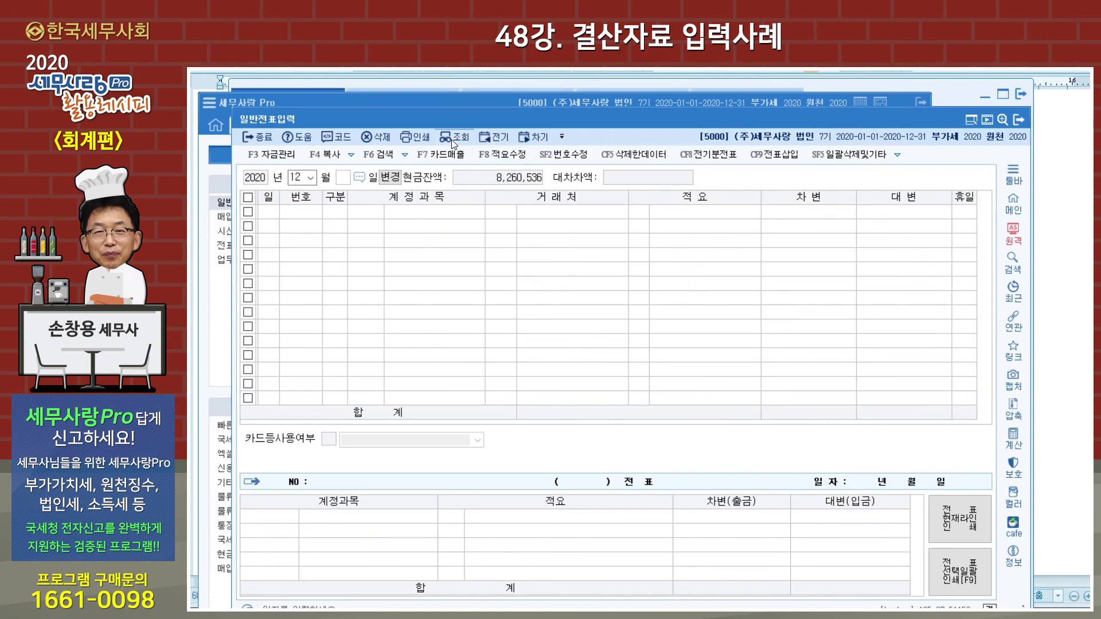
pyautogui.click(408, 340)
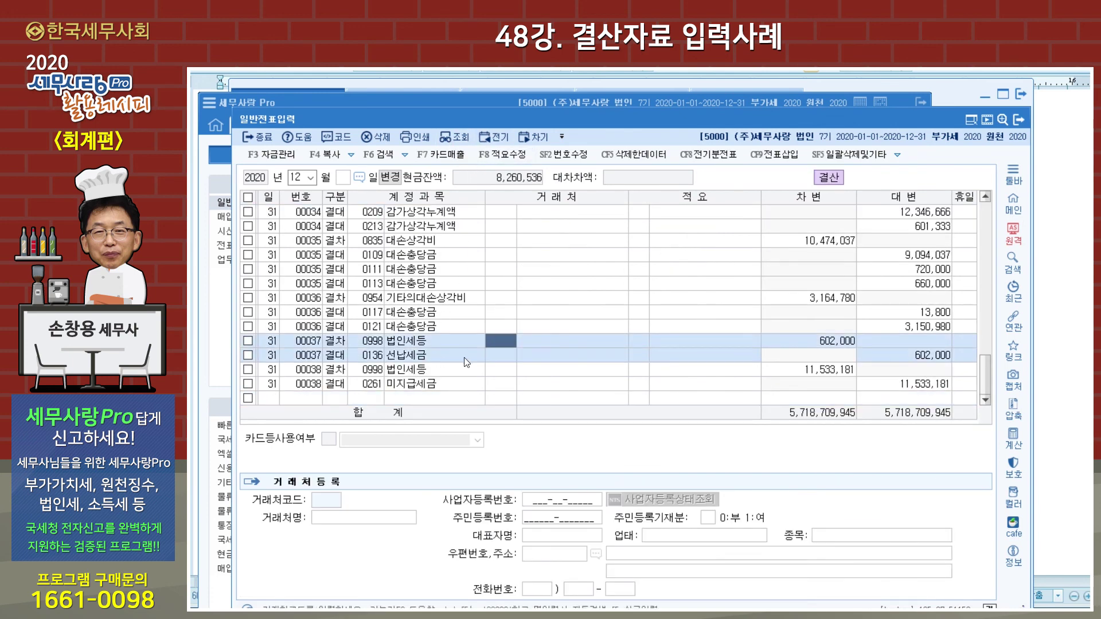
pyautogui.scroll(3, 639, 333)
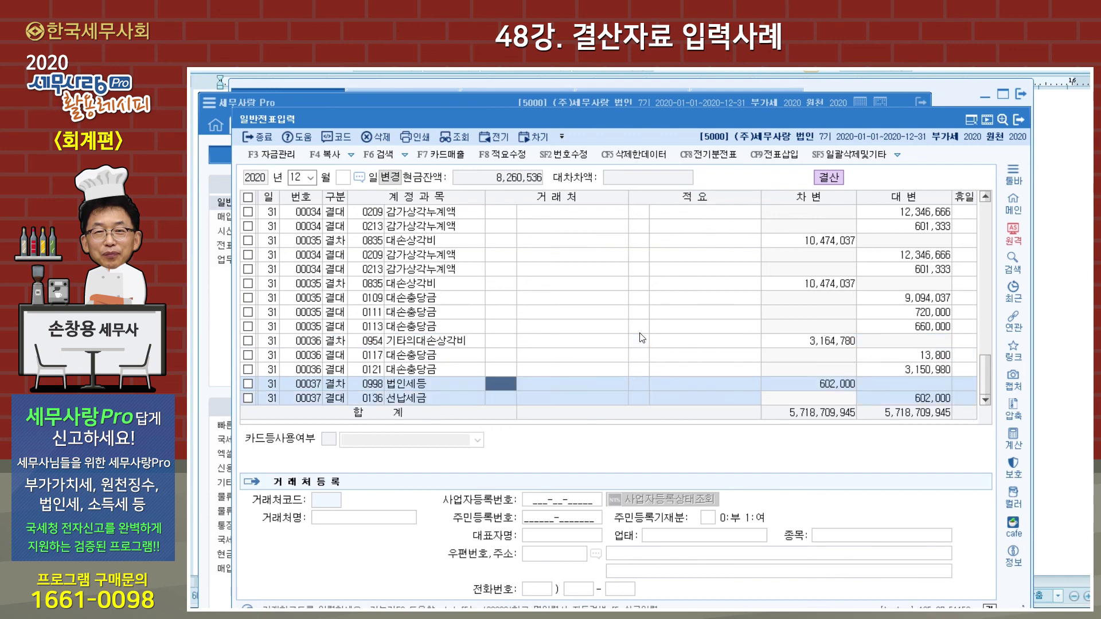
pyautogui.click(382, 330)
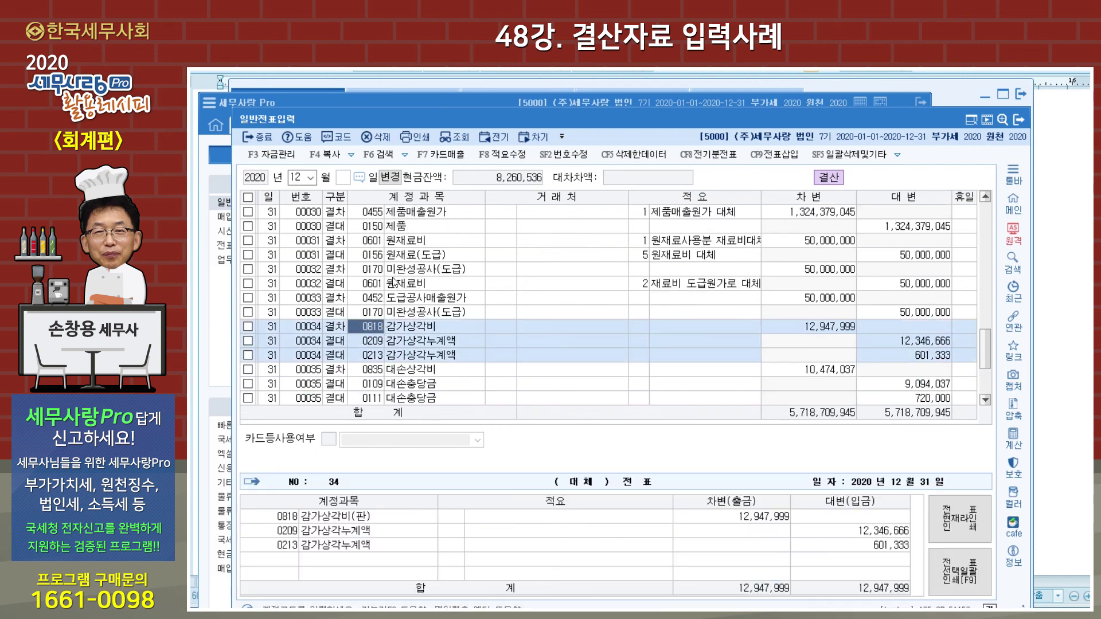
pyautogui.click(395, 283)
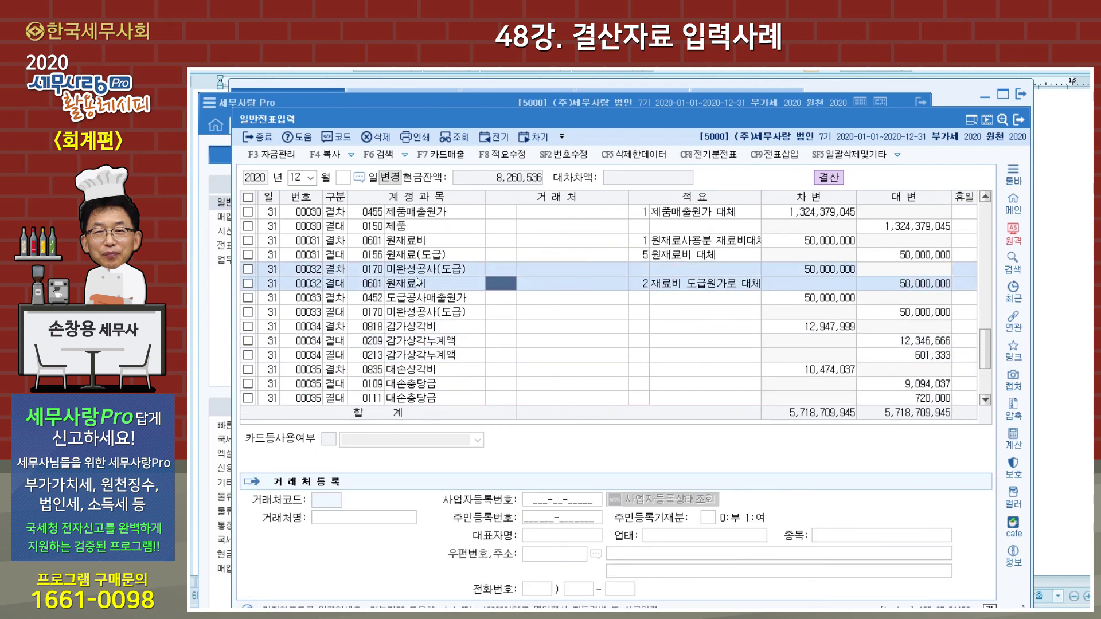